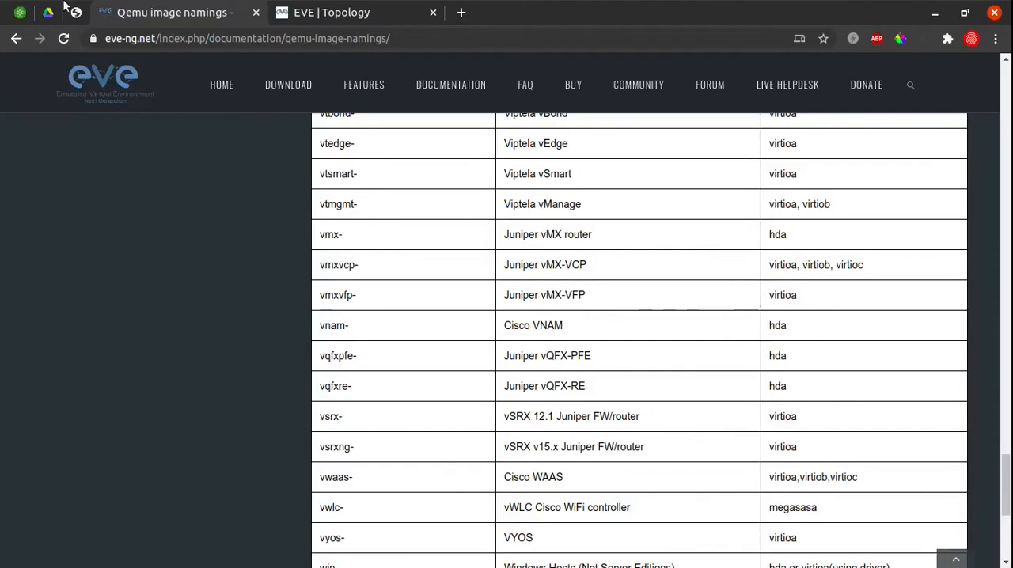
Open Juniper's support downloads page and choose vSRX 3.0 among the V entries of the full product list.
click(76, 12)
scroll(417, 162, up, 4)
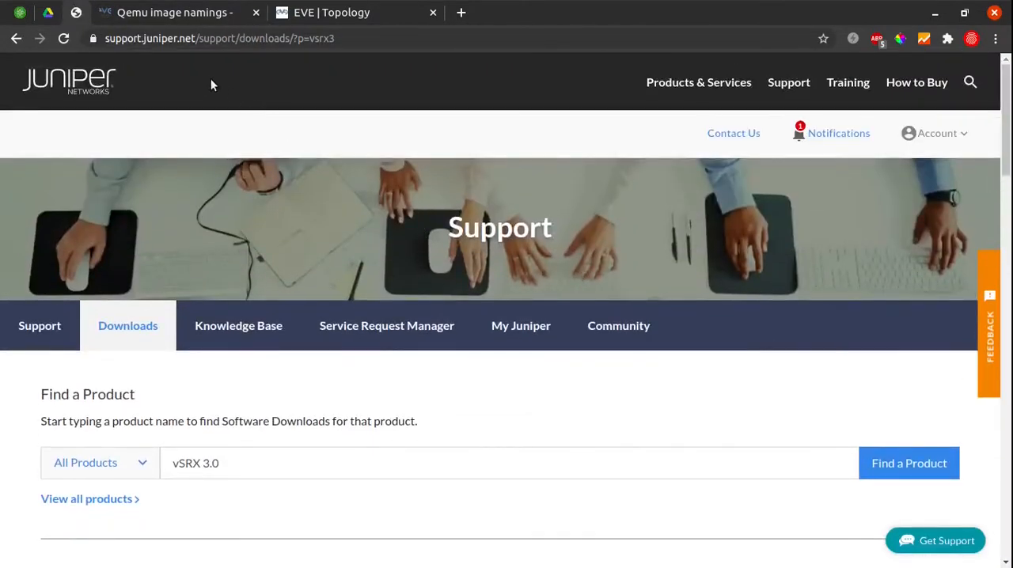
scroll(215, 328, down, 5)
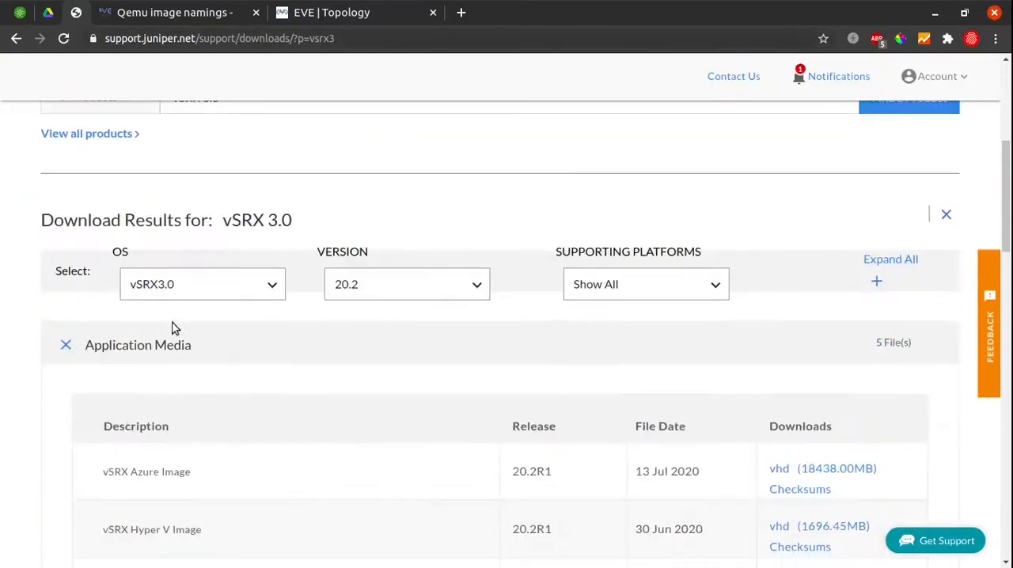
scroll(124, 332, up, 2)
scroll(124, 341, down, 2)
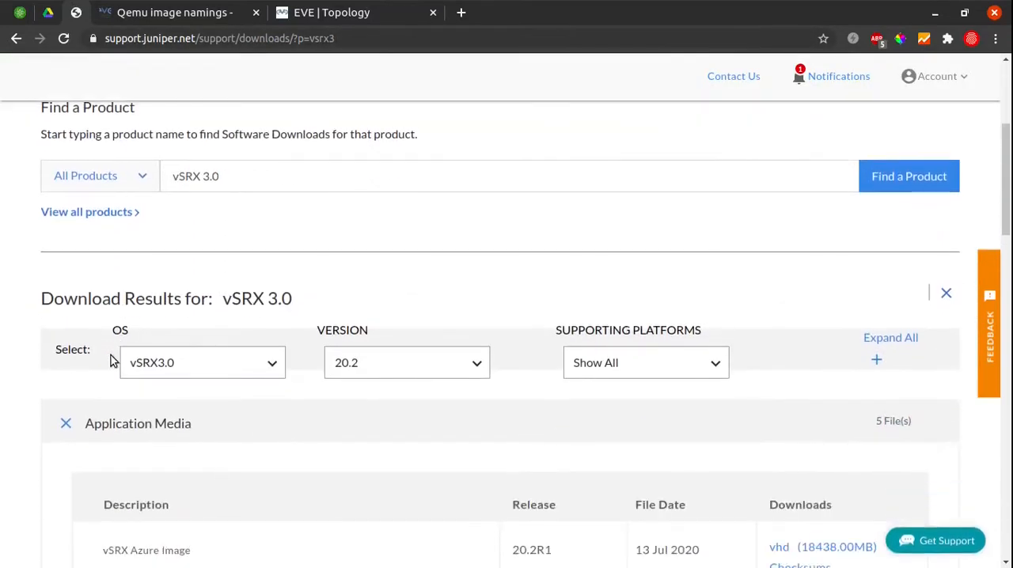
click(119, 213)
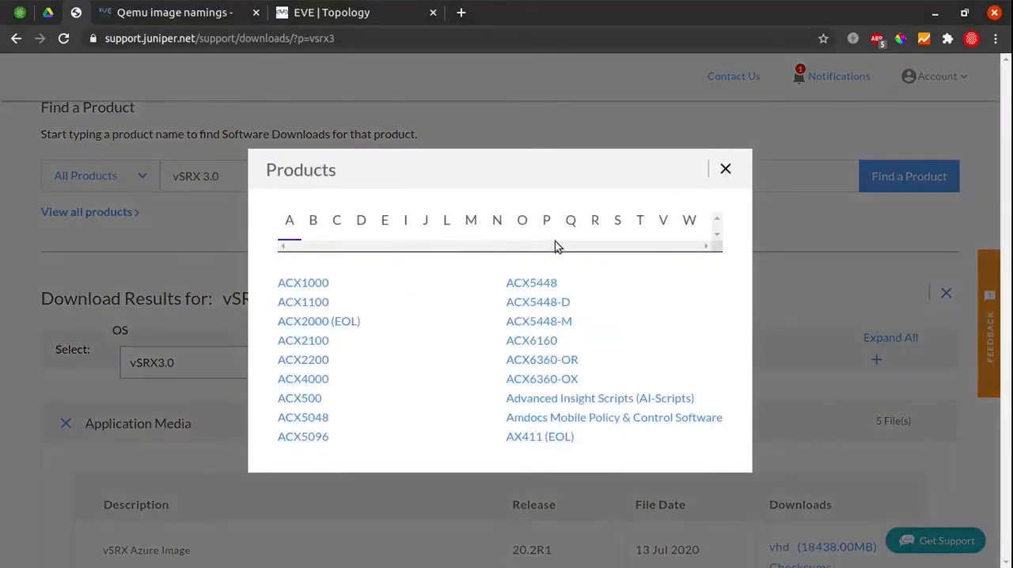
click(659, 221)
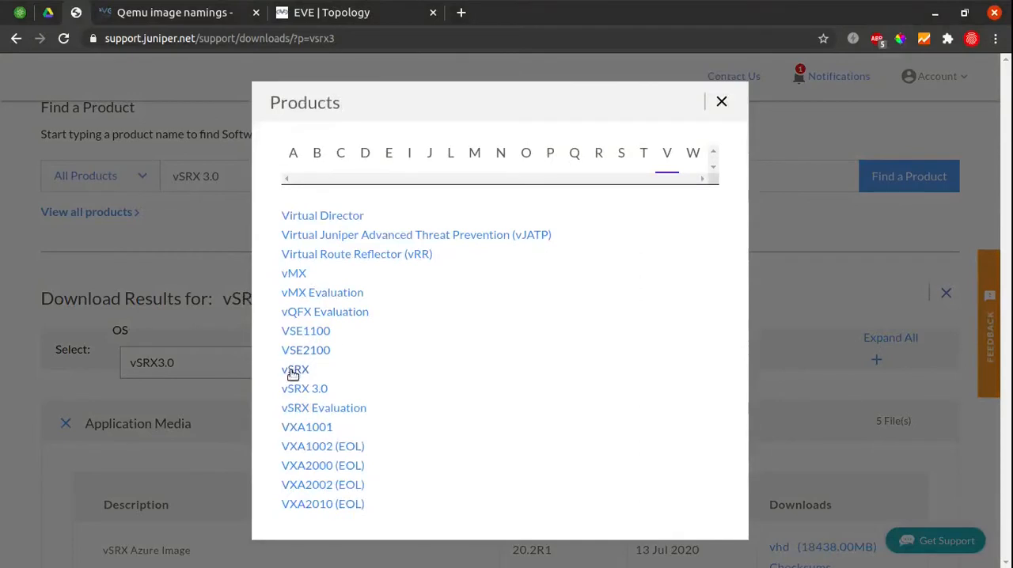
click(323, 392)
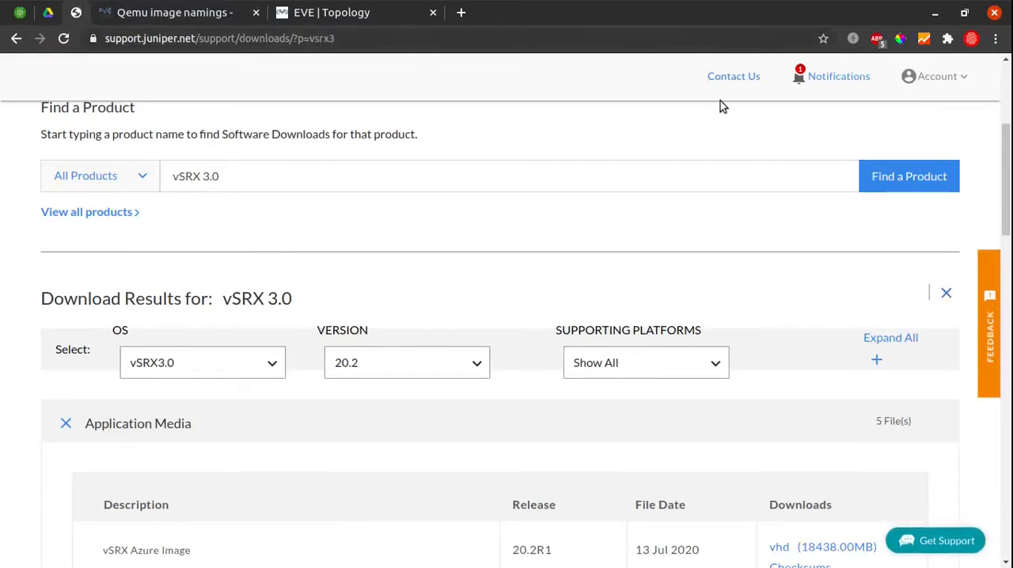
Review the WebIPTEK article with the Juniper download links and the shared Juniper vSRX folder in Google Drive.
click(76, 12)
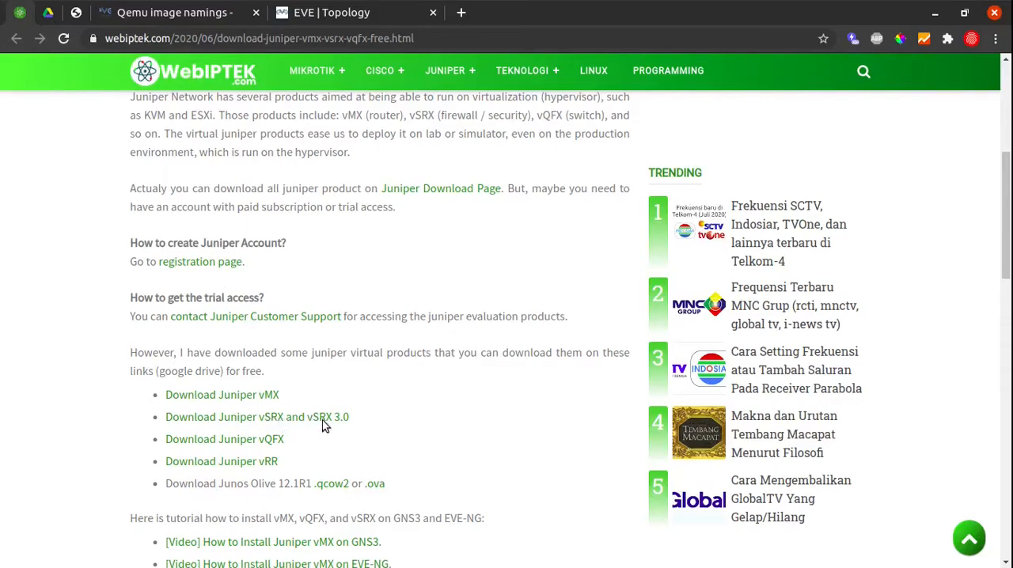
click(54, 13)
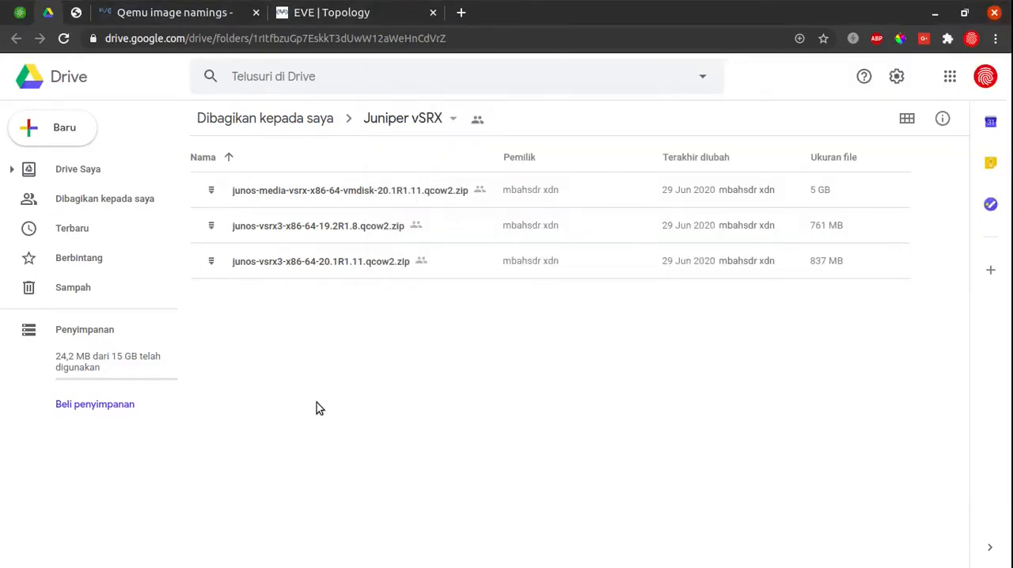
Switch to the file manager and open a terminal in the local vSRX v3 folder, with a second tab at the same location.
key(alt+Tab)
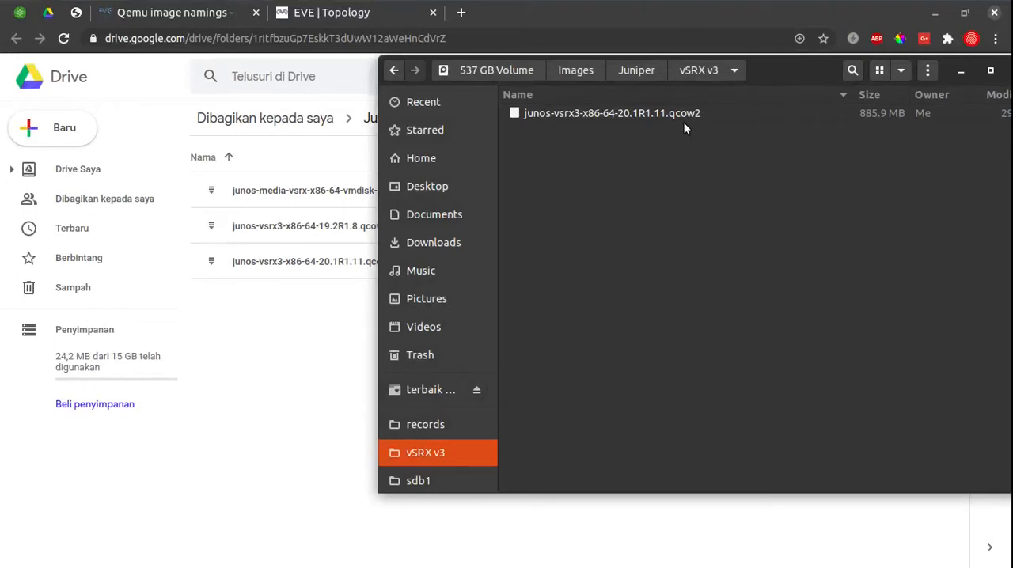
right_click(621, 151)
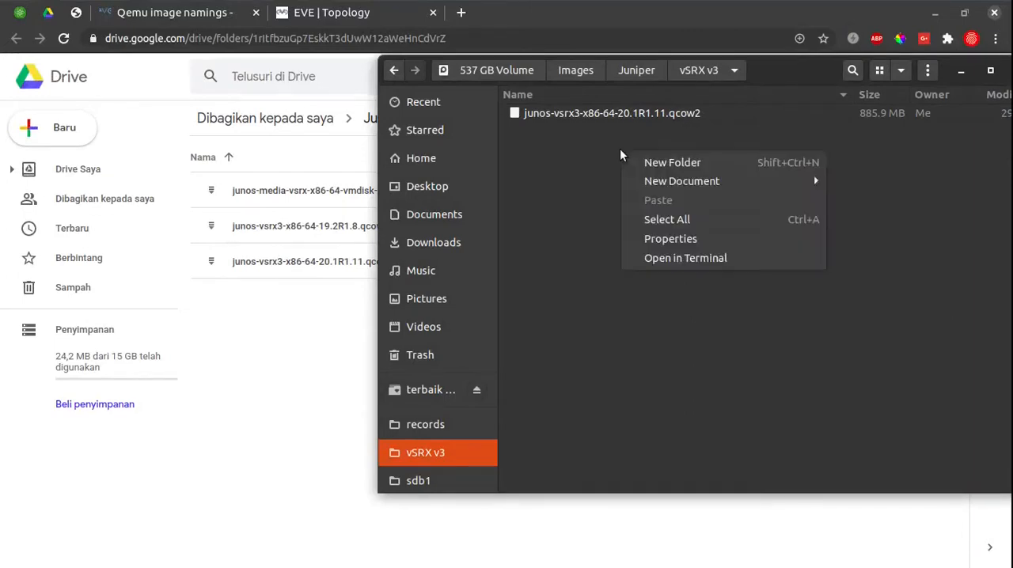
click(651, 251)
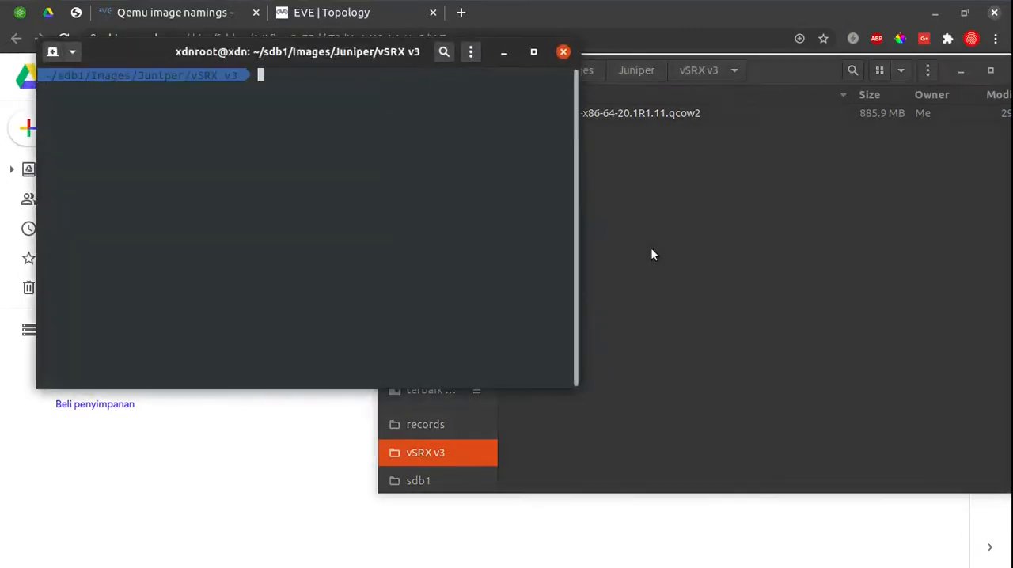
key(ctrl+shift+t)
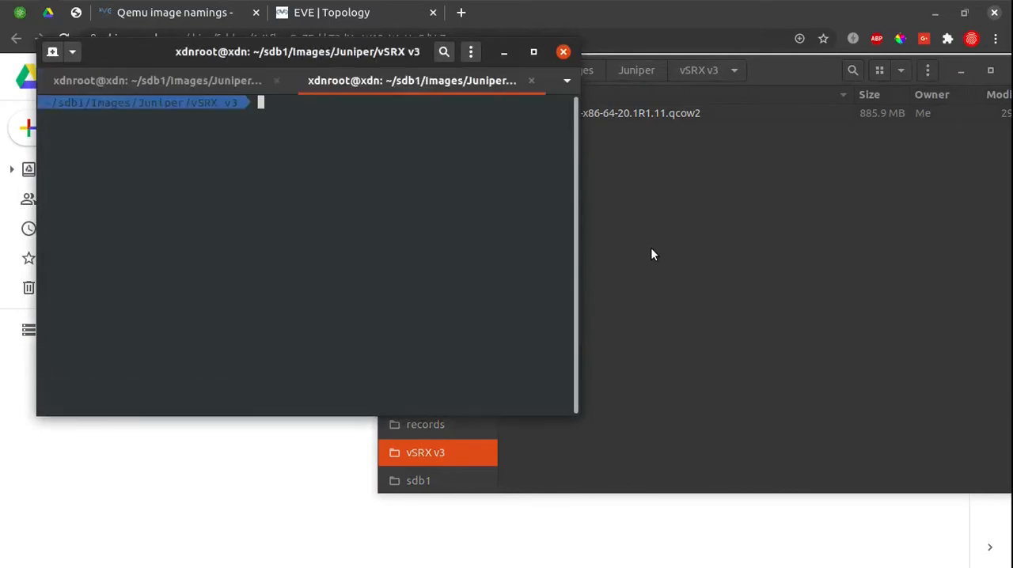
Search EVE-NG's Qemu image namings page for vsrx to check the required folder prefix and disk name.
click(129, 8)
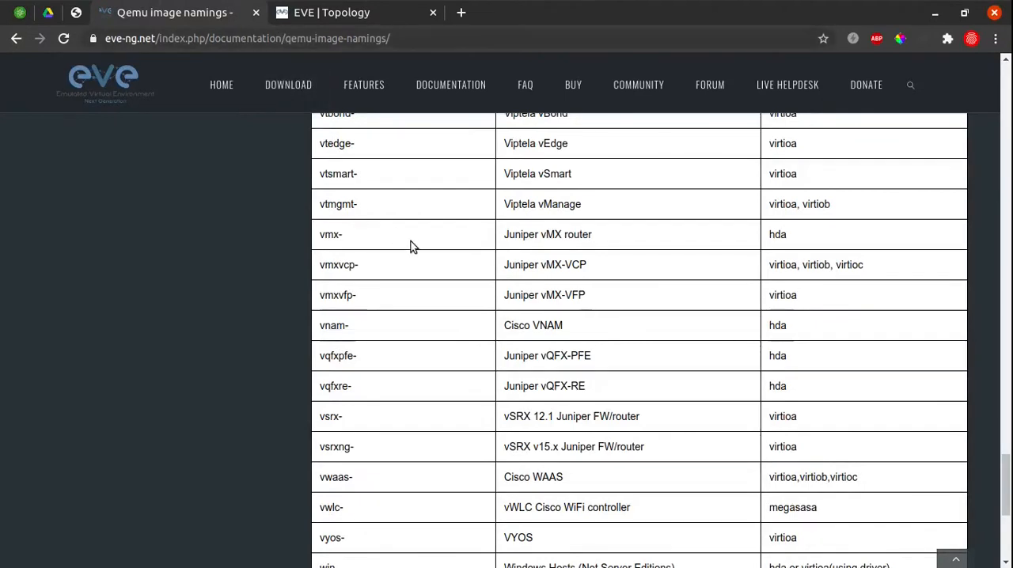
key(ctrl+f)
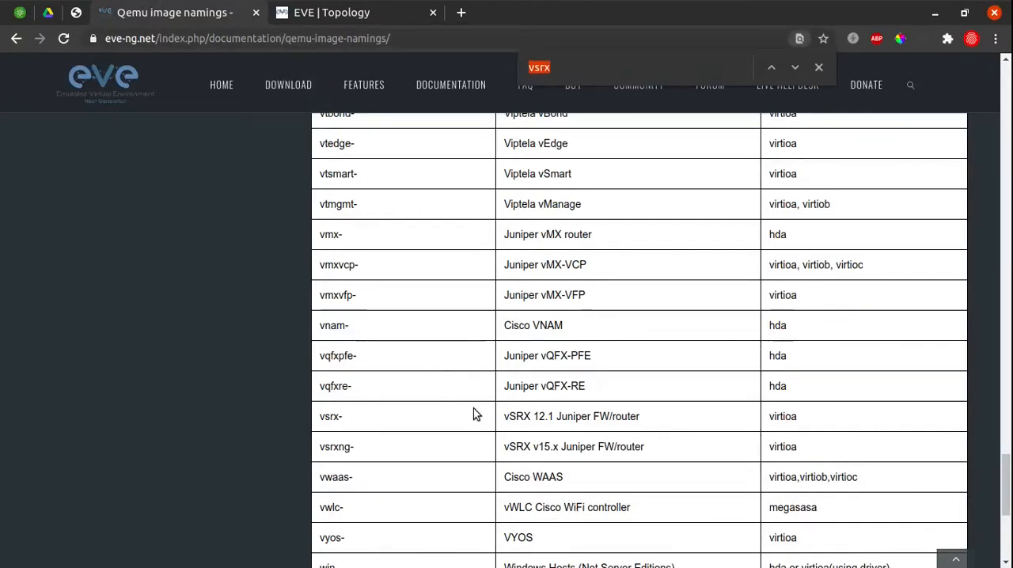
click(363, 431)
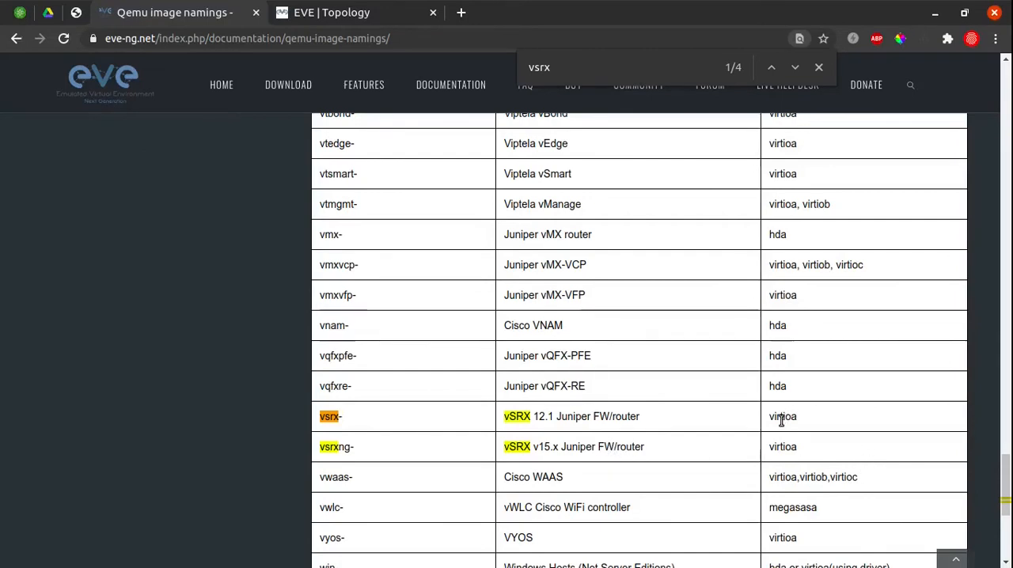
key(super)
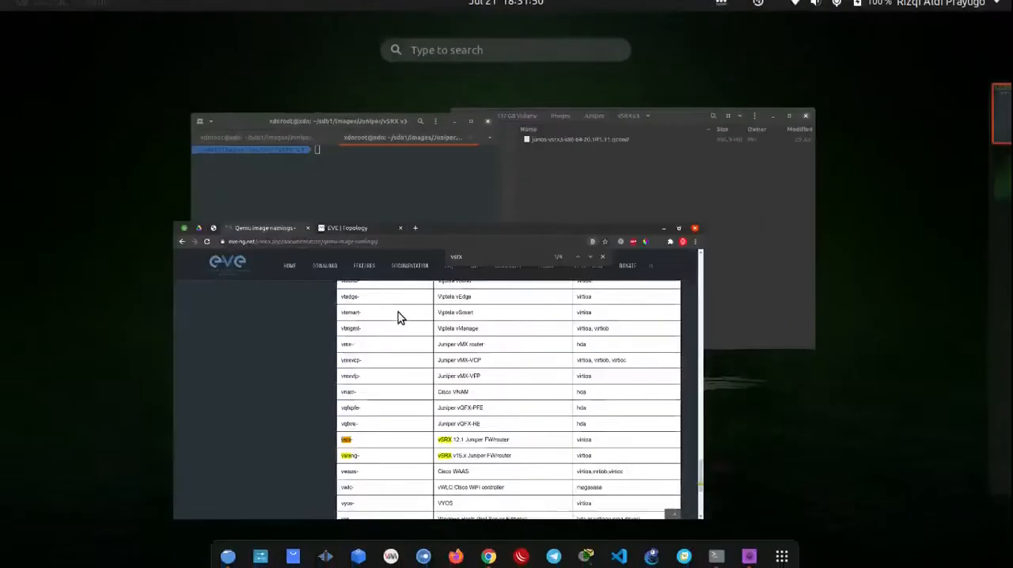
click(409, 236)
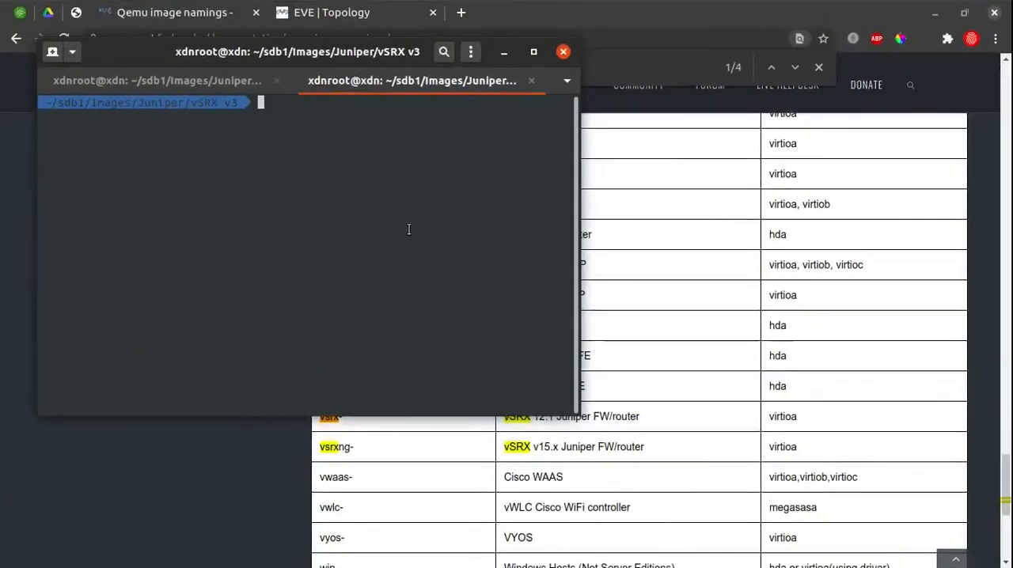
text(ssh ro)
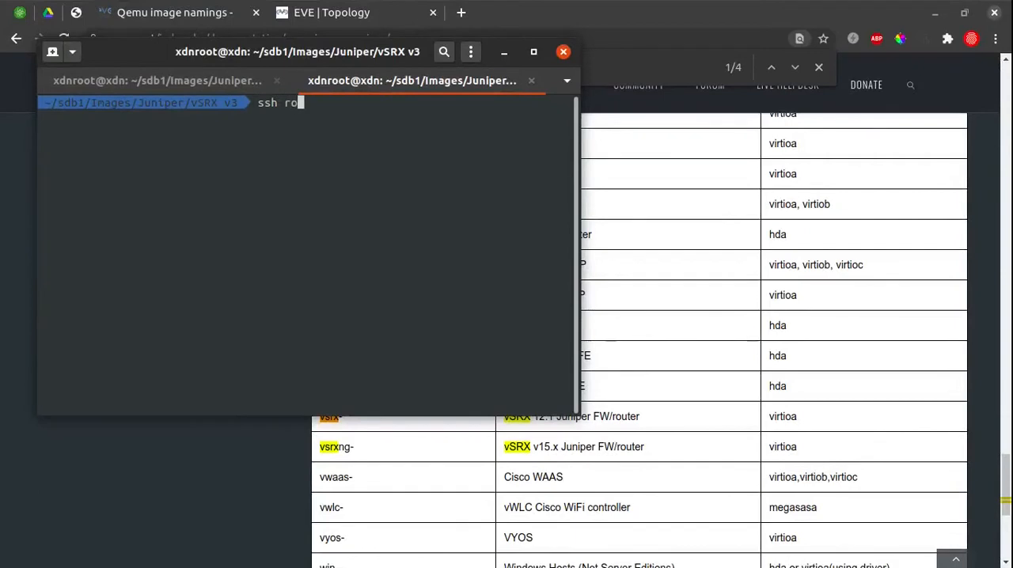
text(ot@1)
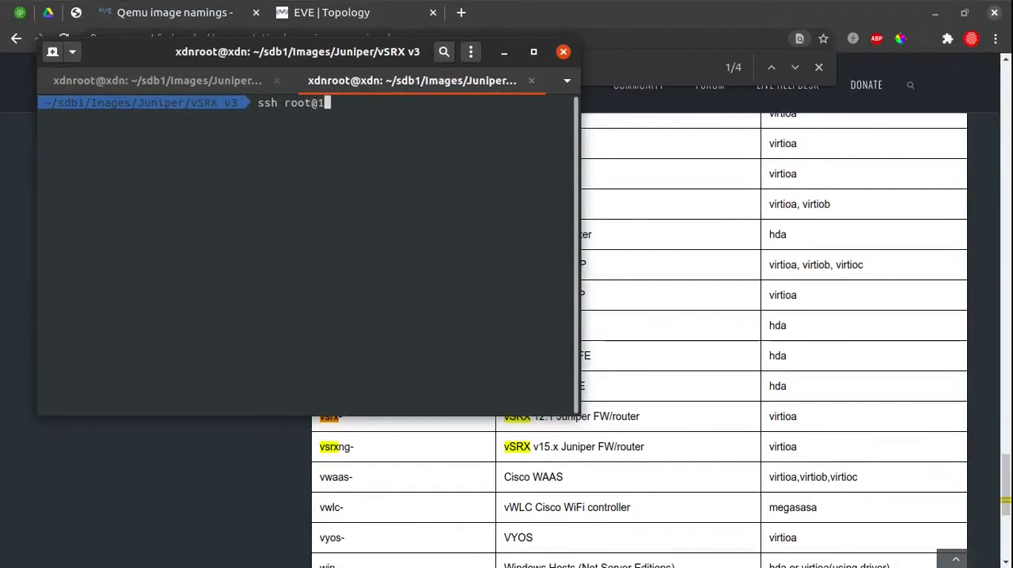
text(0.1.2.3)
key(Return)
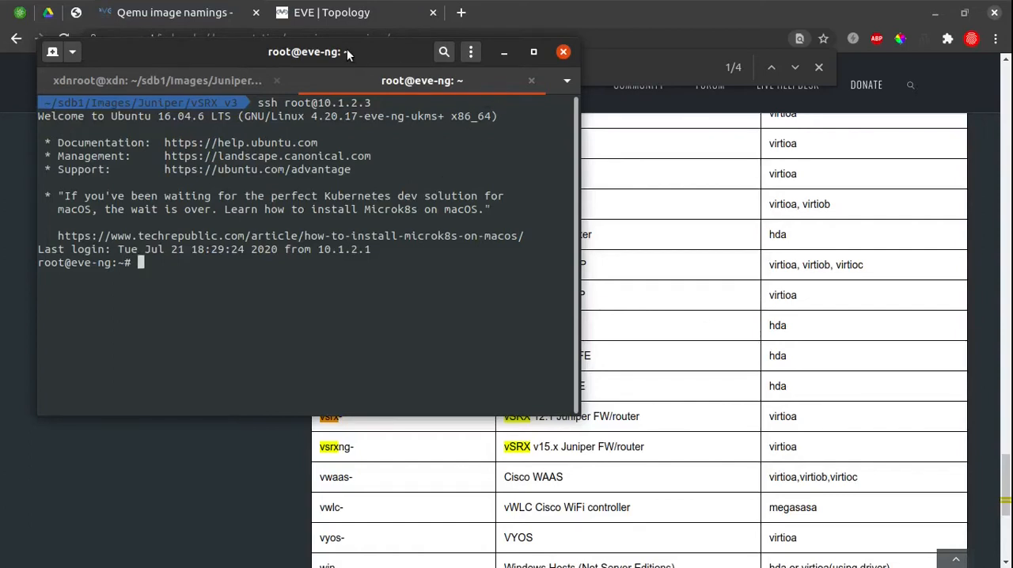
Create the directory /opt/unetlab/addons/qemu/vsrx-20.1R1 on the EVE-NG server.
drag(348, 54, 357, 37)
text(mkdir)
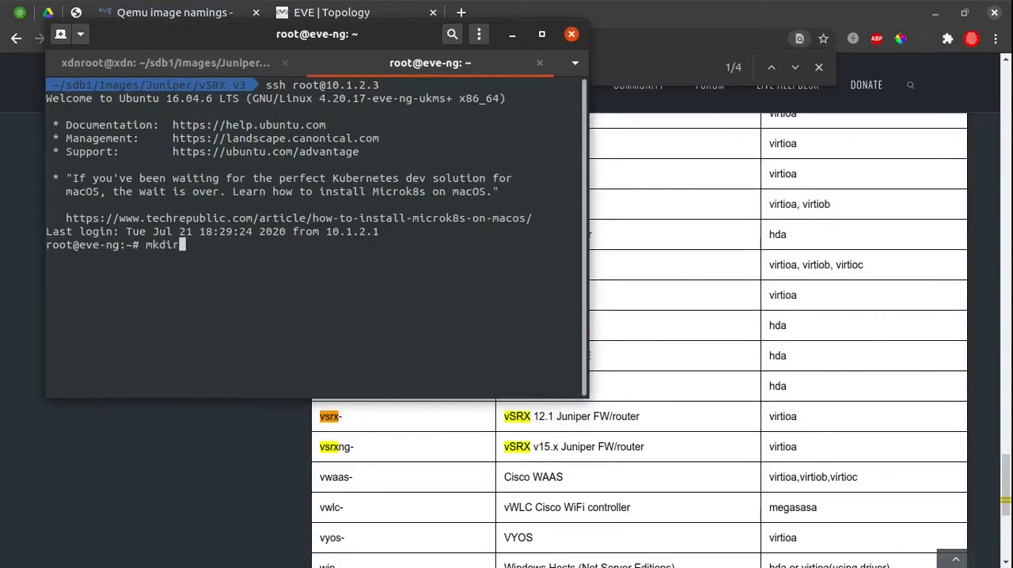
text( /opt/unetlab/)
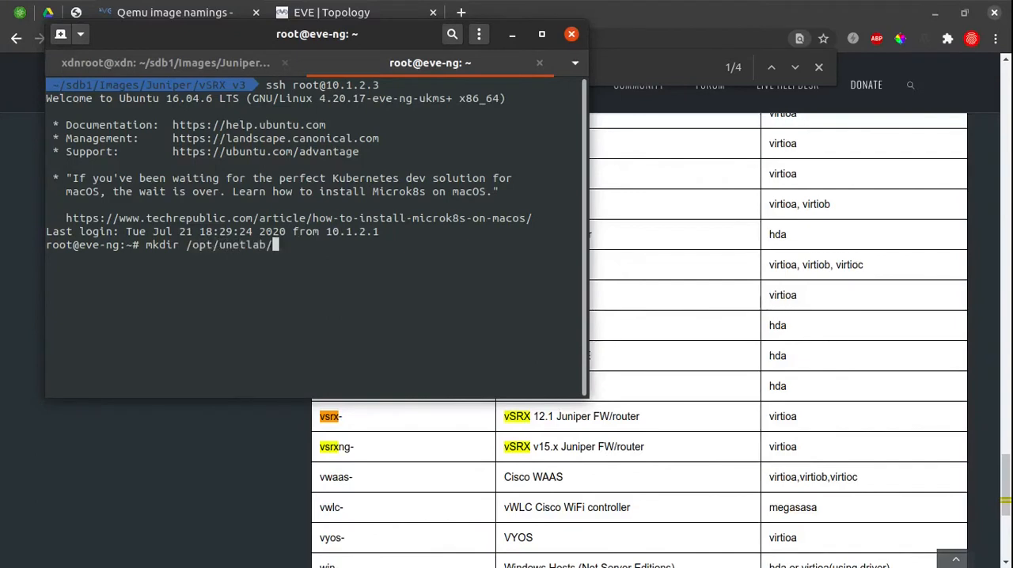
text(addons/qemu/vsrx)
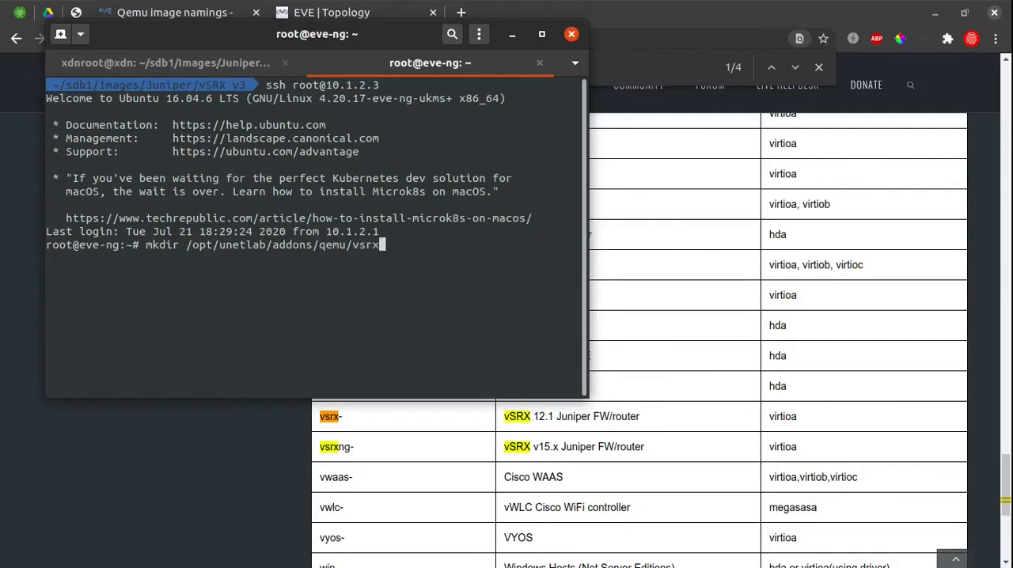
text(-20.1R1)
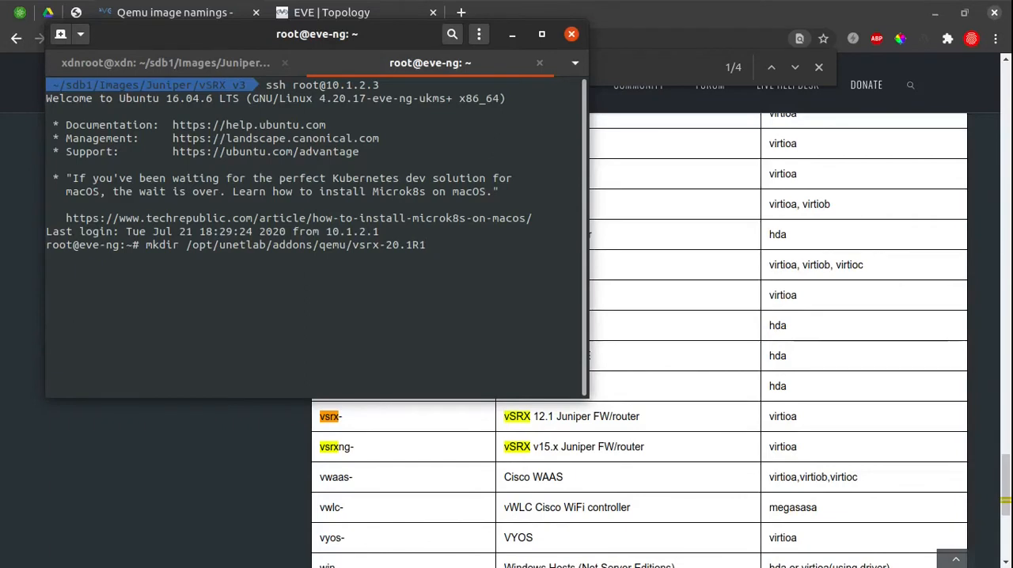
key(Return)
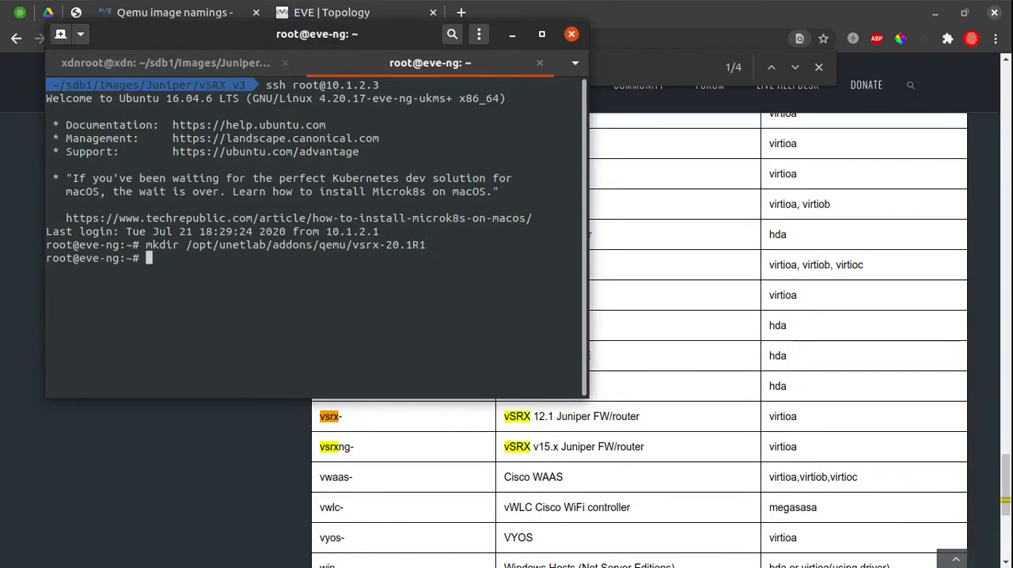
Change into the directory /opt/unetlab/addons/qemu/vsrx-20.1R1 on the server.
key(Up)
key(Left)
key(Left)
key(Left)
key(Left)
key(Left)
key(Left)
key(Left)
key(Left)
key(Left)
key(Left)
key(Left)
key(Left)
key(Left)
key(Left)
key(Left)
key(Left)
key(Left)
key(Left)
key(Left)
key(Left)
key(Delete)
key(Delete)
key(Delete)
key(Delete)
key(Delete)
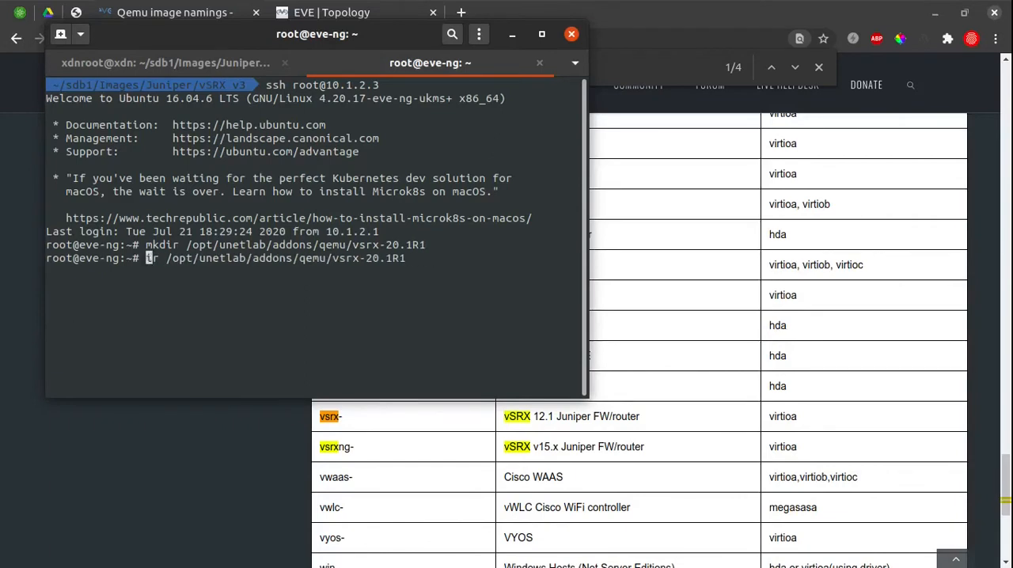
text(cd)
key(Return)
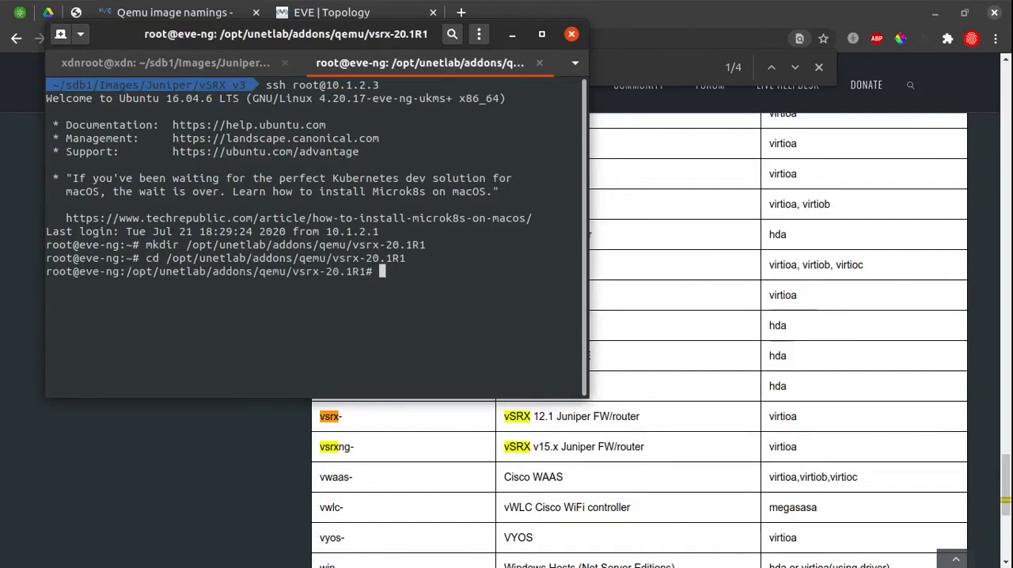
Print the server's current working directory with pwd and highlight the resulting path.
text(pwd)
key(Return)
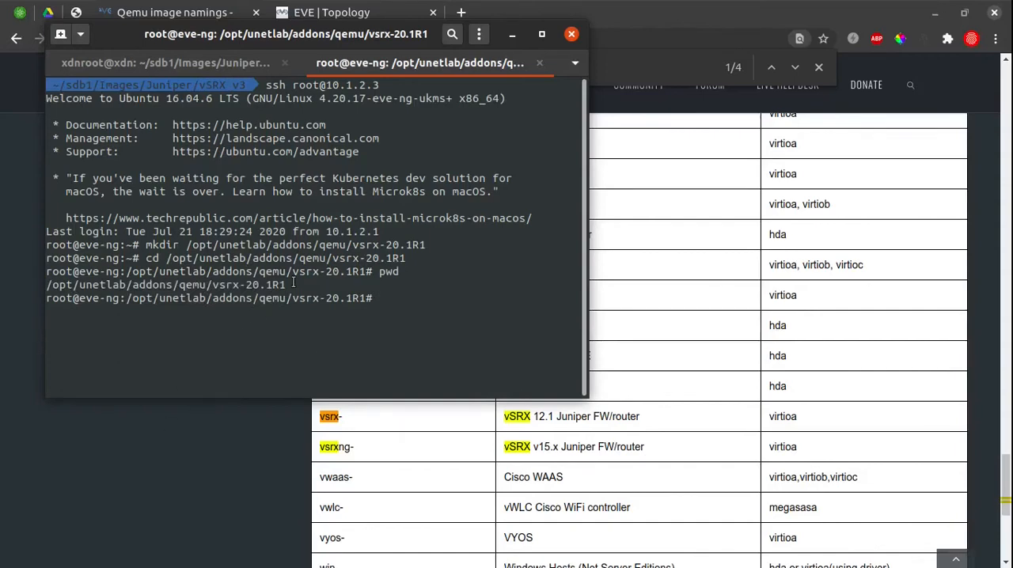
drag(293, 284, 47, 285)
key(ctrl+c)
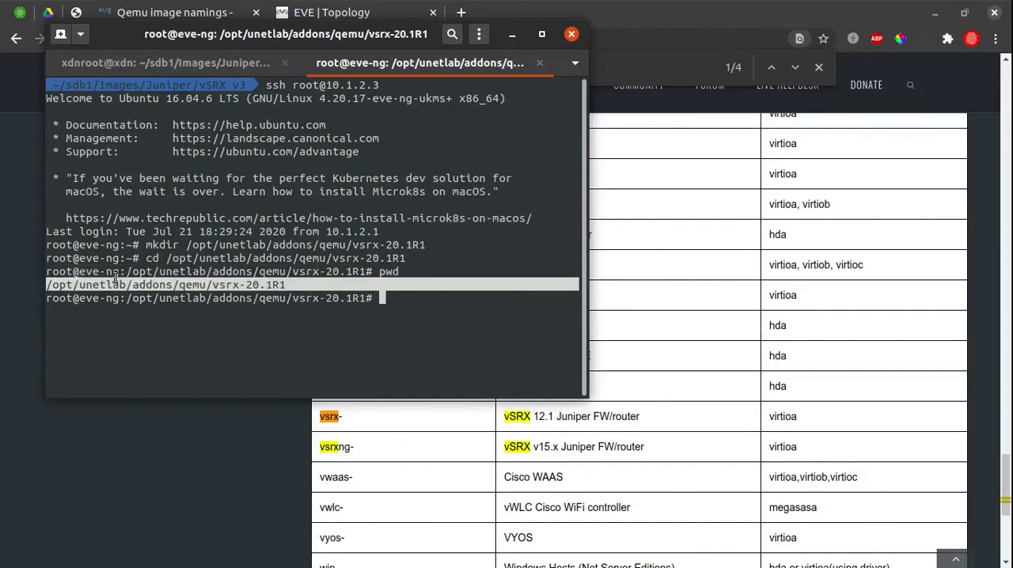
List the files of the local vSRX v3 folder in the local terminal session and check the image's file name.
click(143, 62)
text(ls)
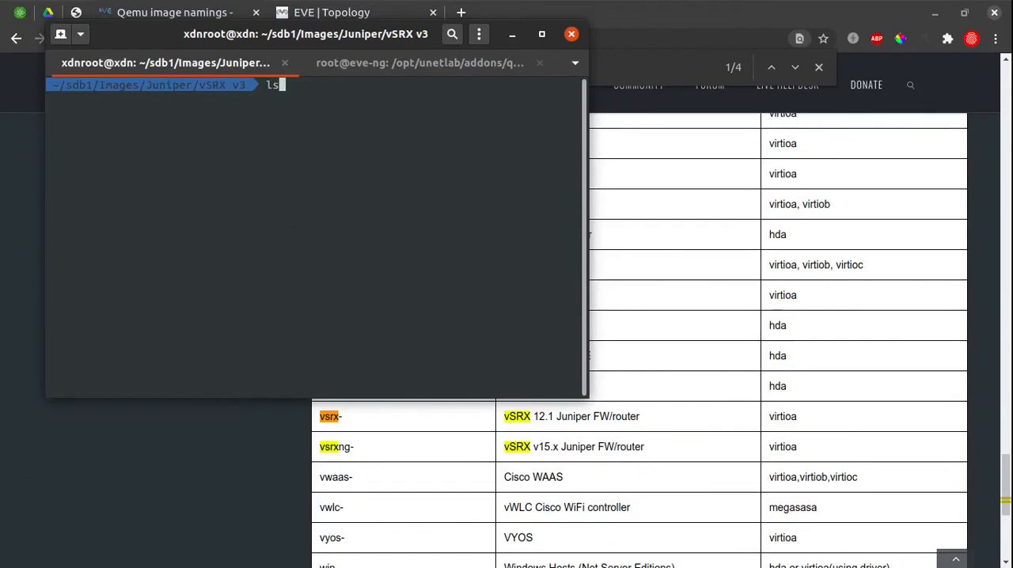
key(Return)
drag(279, 95, 226, 92)
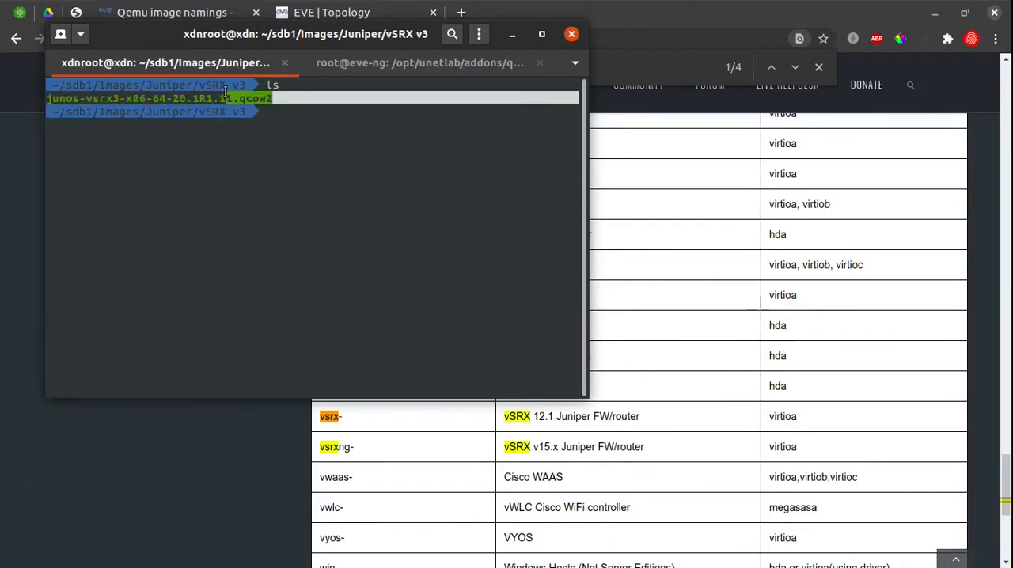
click(295, 119)
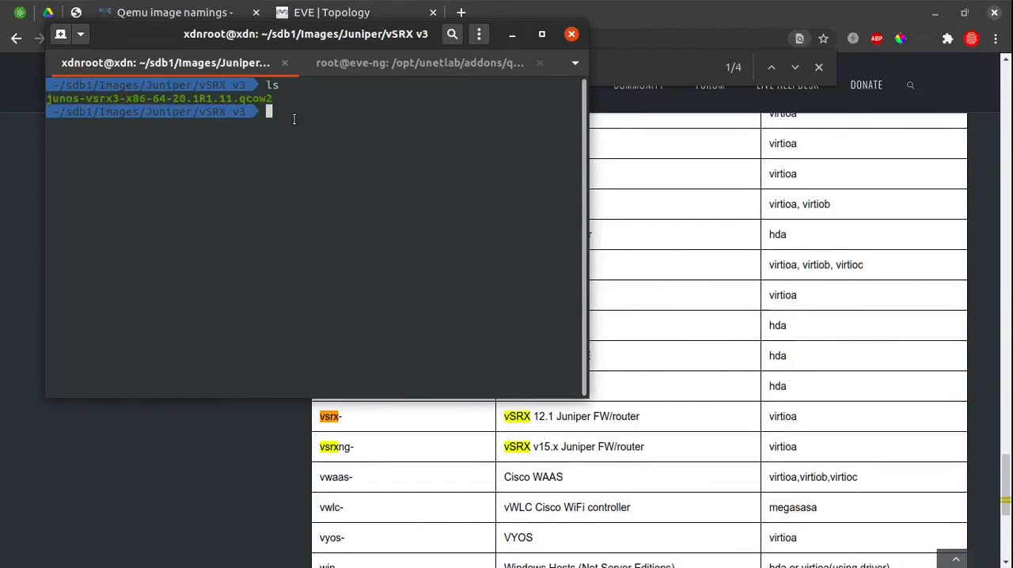
click(332, 61)
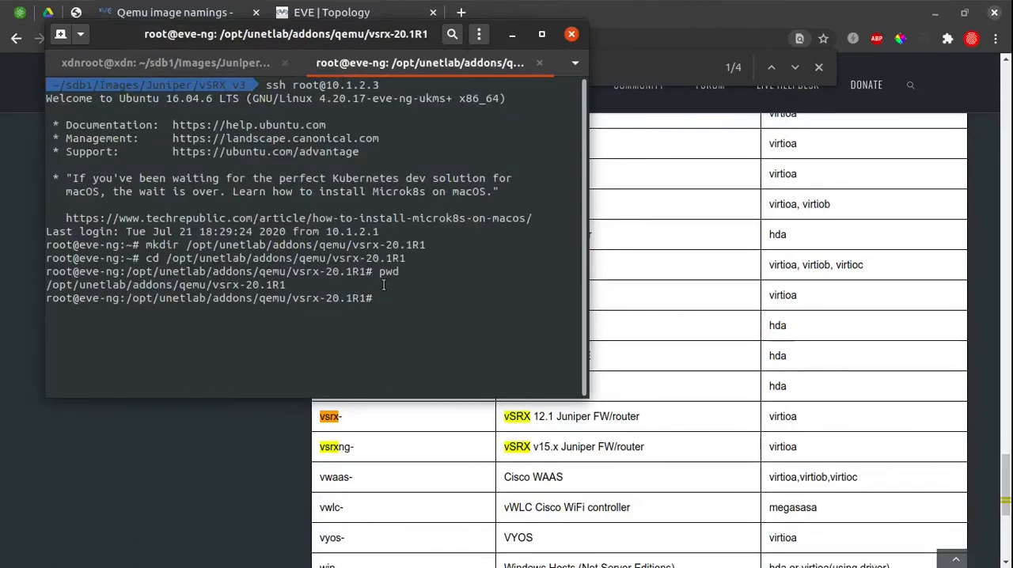
click(205, 67)
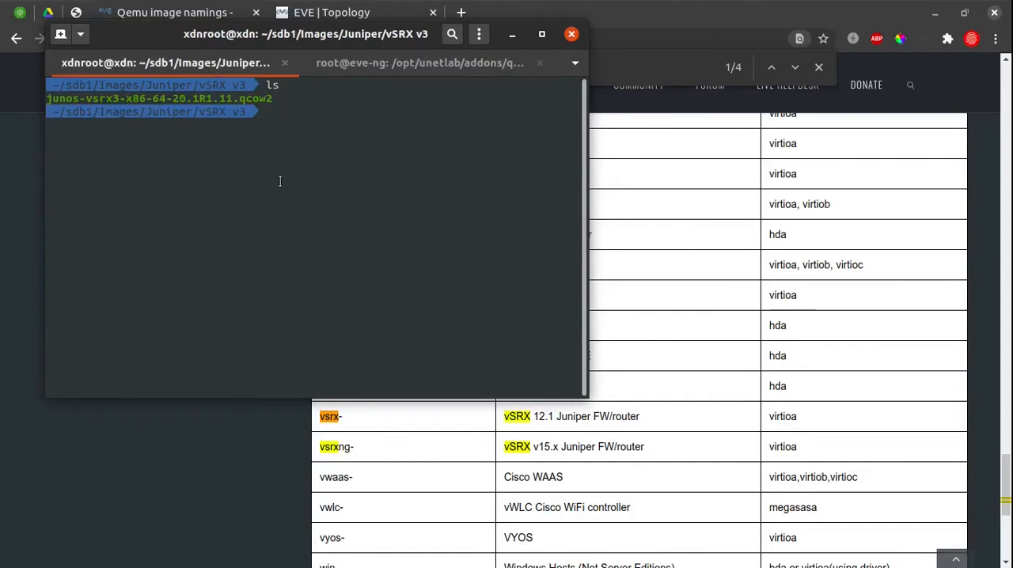
text(scp ju)
key(Tab)
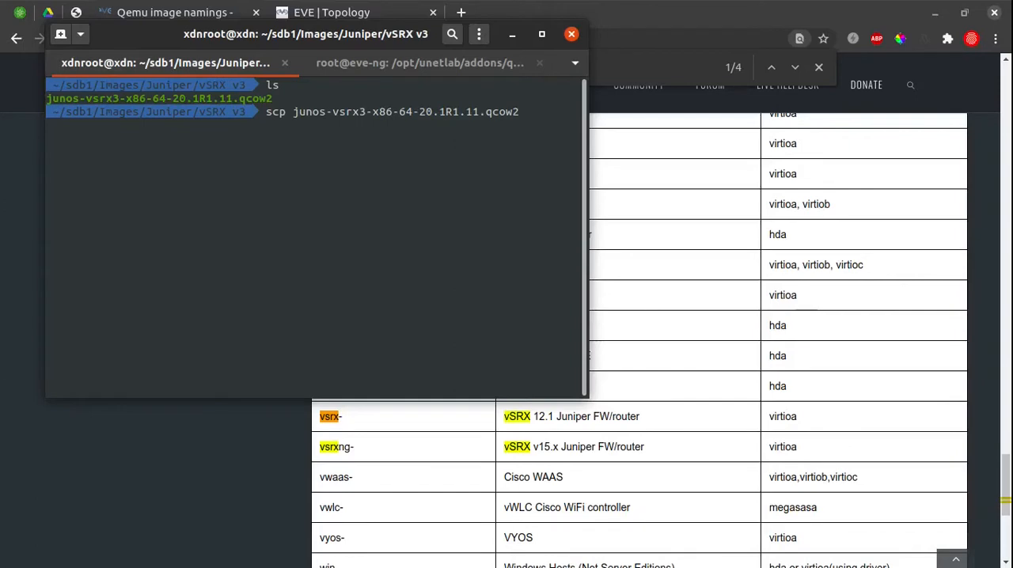
text(root@10.1.2.3:)
key(ctrl+shift+v)
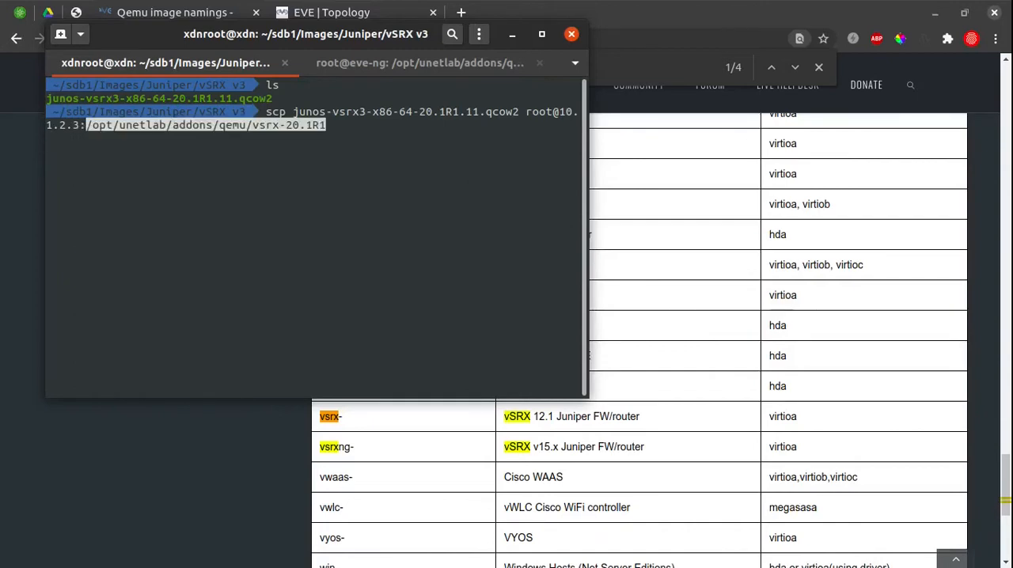
text(/v)
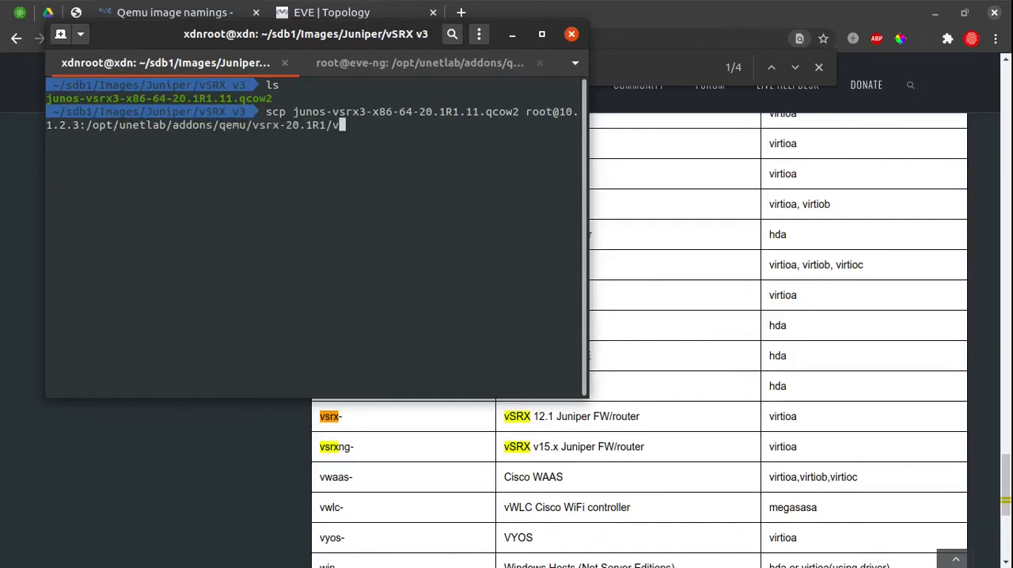
text(irtioa.qcow2)
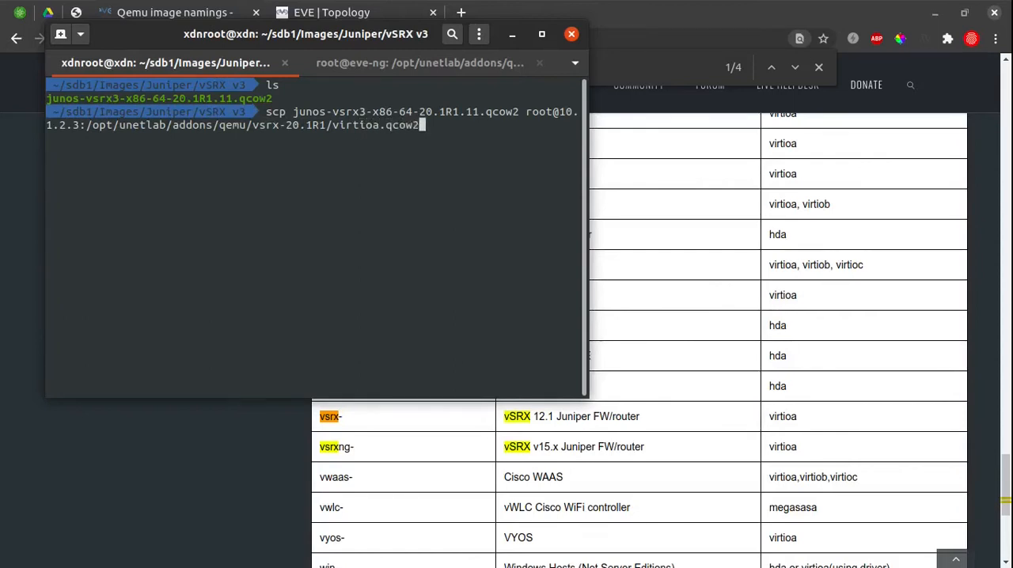
key(Return)
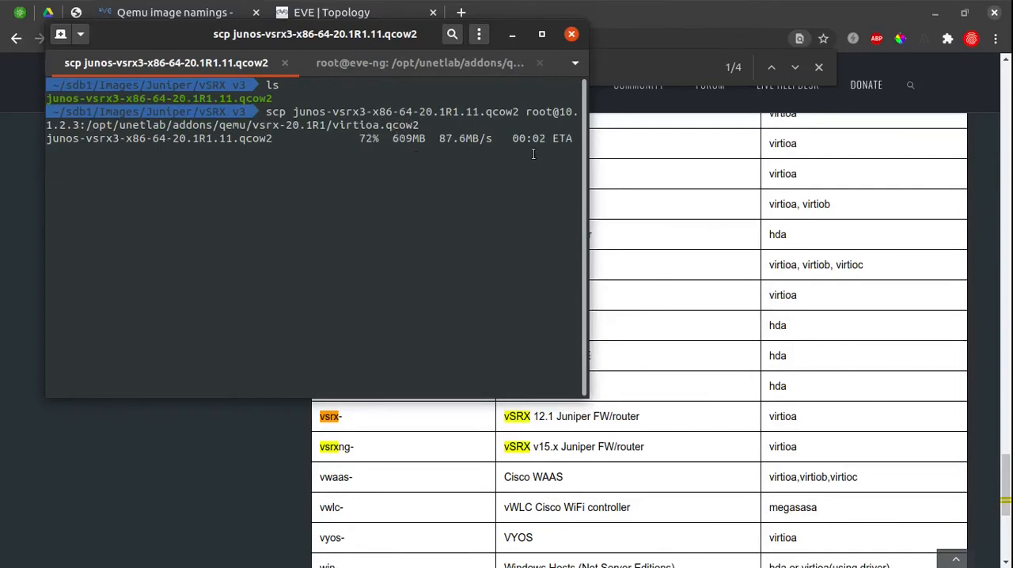
List the files of the vsrx-20.1R1 folder in the server session and highlight the uploaded image's name.
click(368, 63)
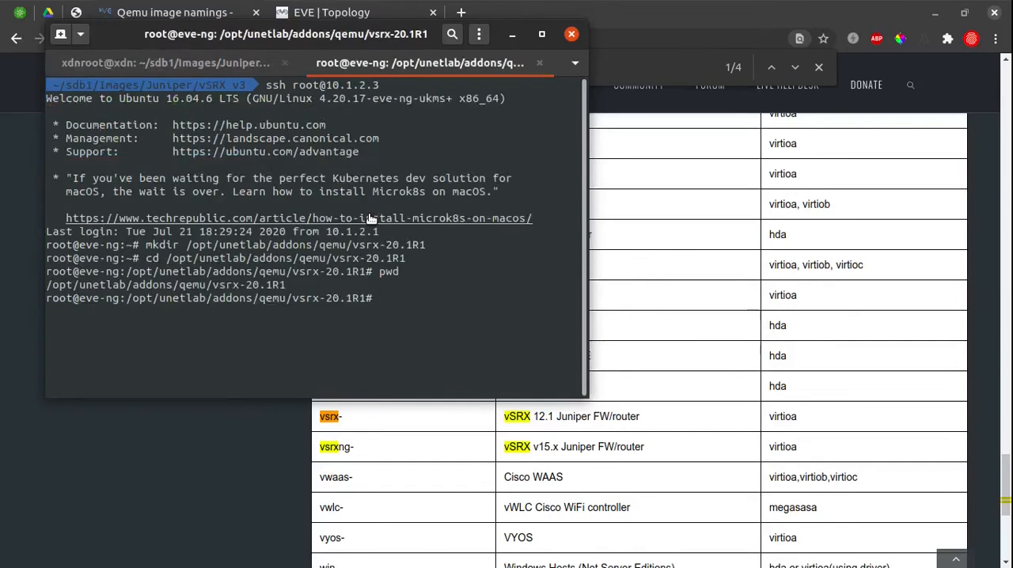
text(ls)
key(Return)
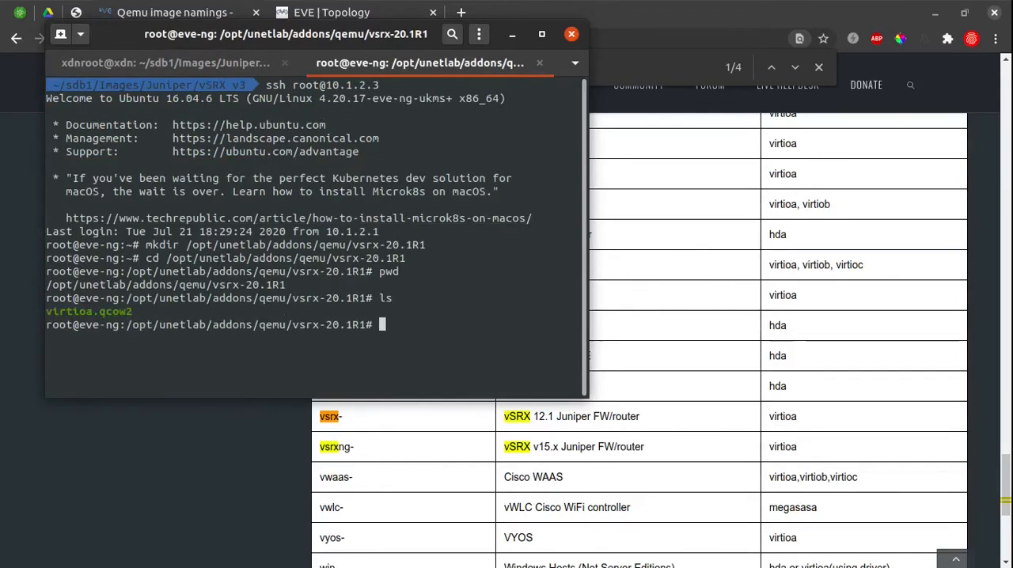
triple_click(140, 313)
Fix the image permissions on the server by running /opt/unetlab/wrappers/unl_wrapper -a fixpermissions.
text(/opt/u)
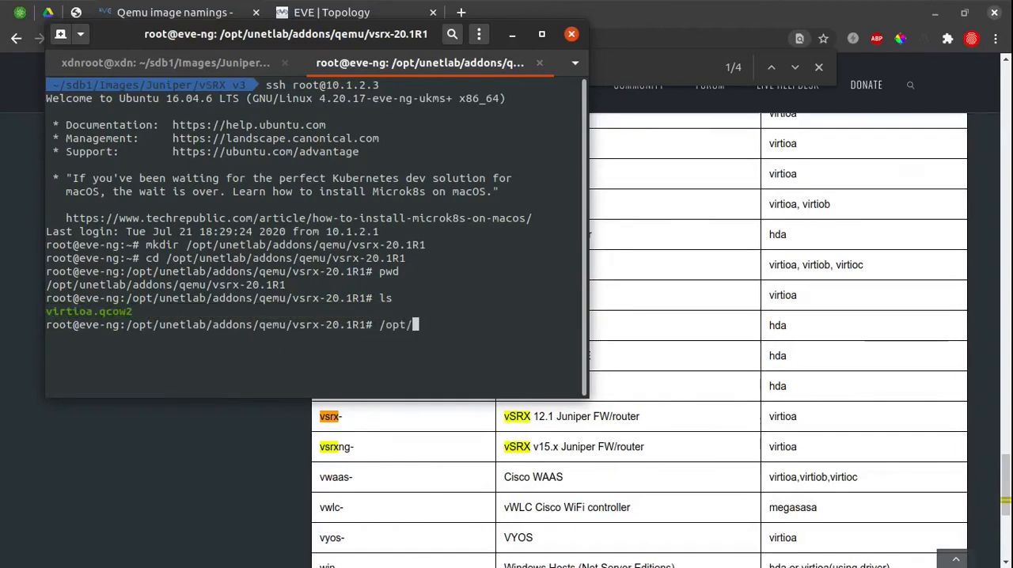
text(n)
key(Tab)
text(wr)
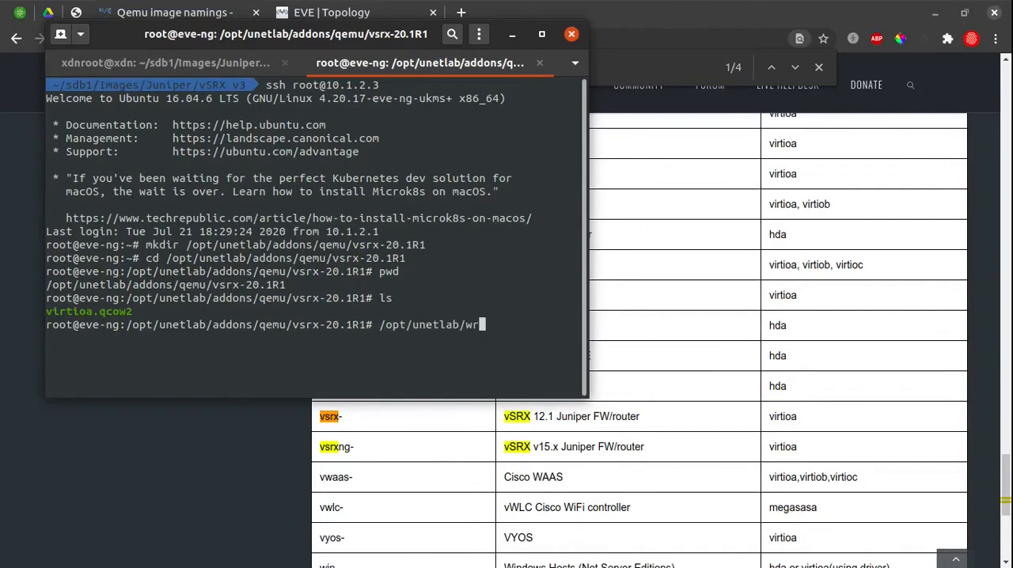
key(Tab)
key(Tab)
key(Tab)
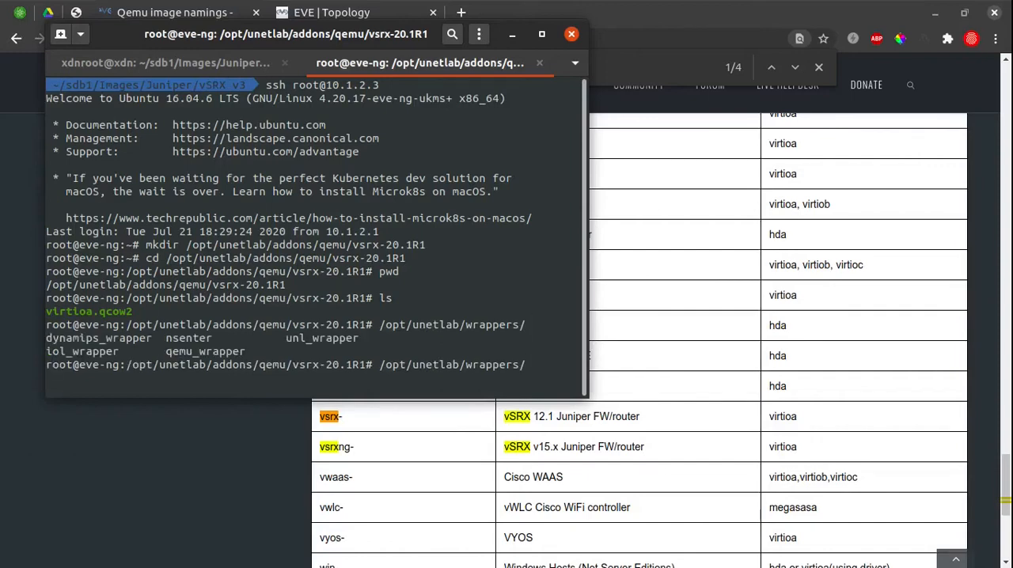
text(un)
key(Tab)
text(-a)
text( fic)
text(permiss)
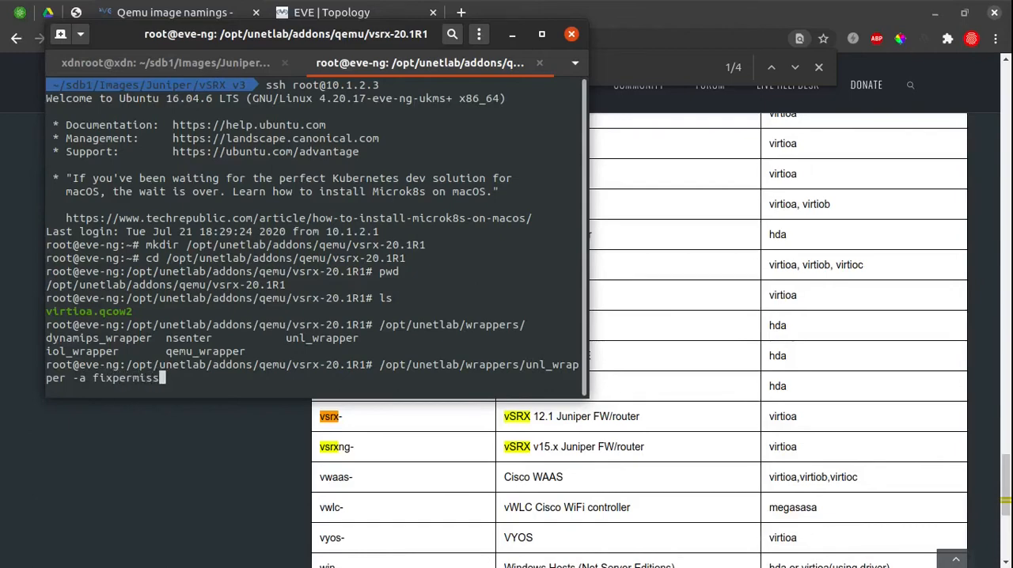
text(ions)
key(Return)
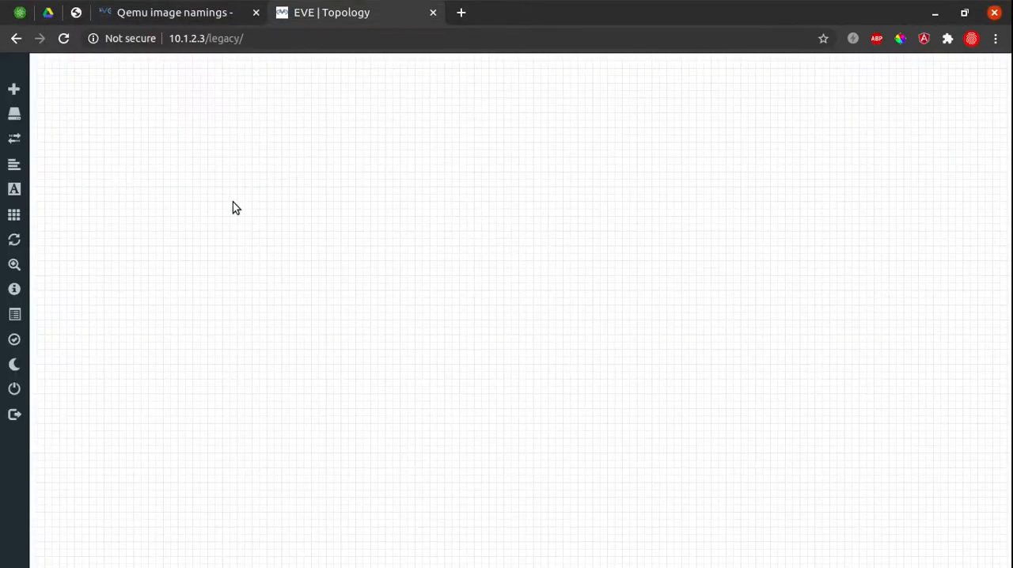
Switch to the EVE-NG topology in the browser and start a new node with the Juniper vSRX template and the vsrx-20.1R1 image.
right_click(232, 202)
click(186, 127)
mouse_move(14, 87)
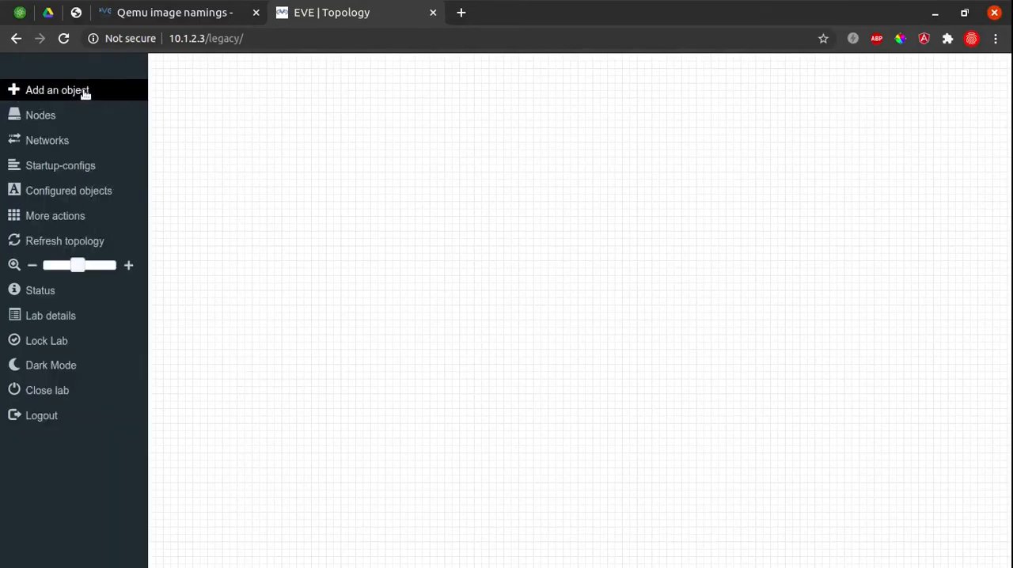
click(85, 91)
click(101, 104)
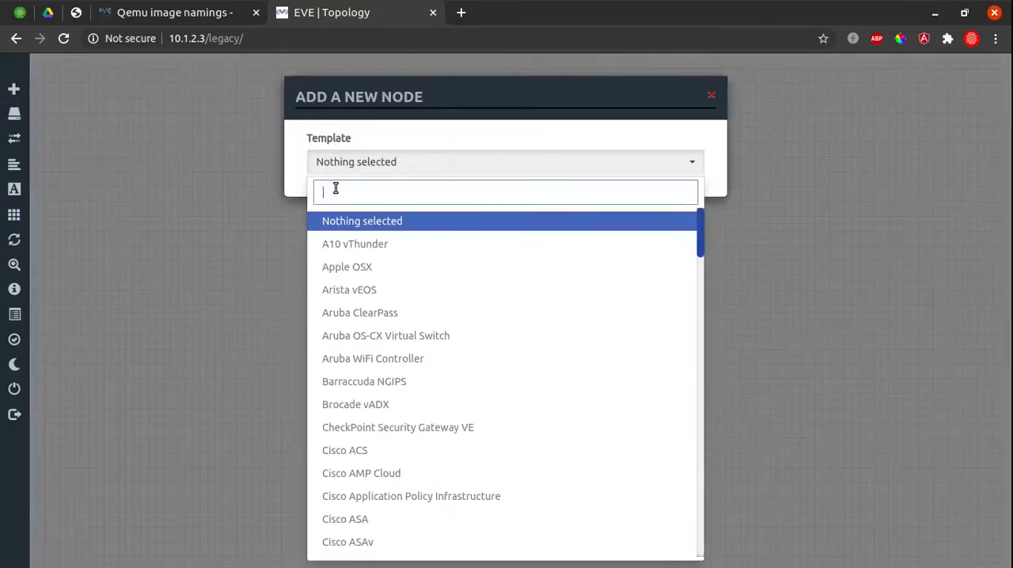
text(Jun)
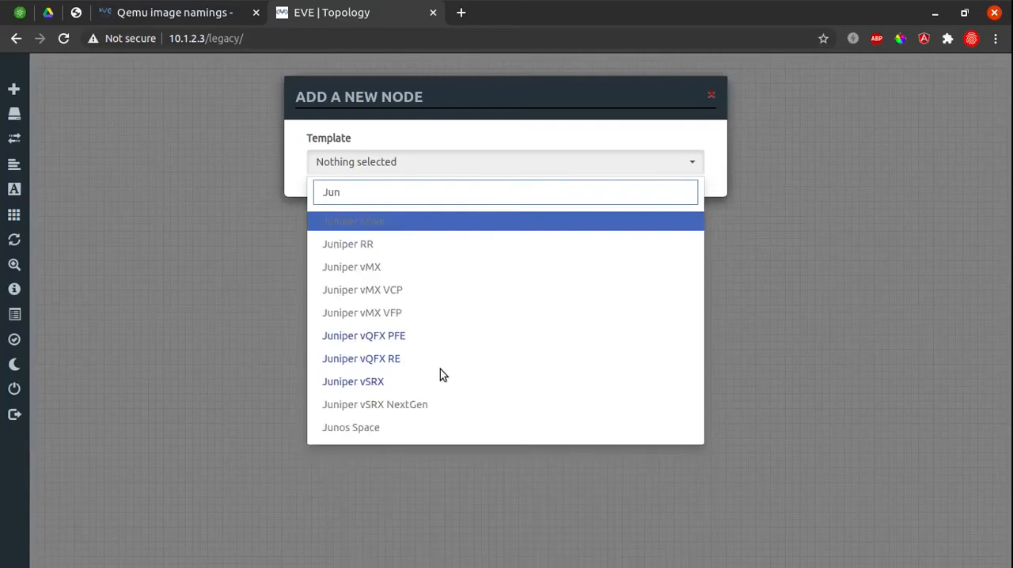
click(432, 383)
click(549, 229)
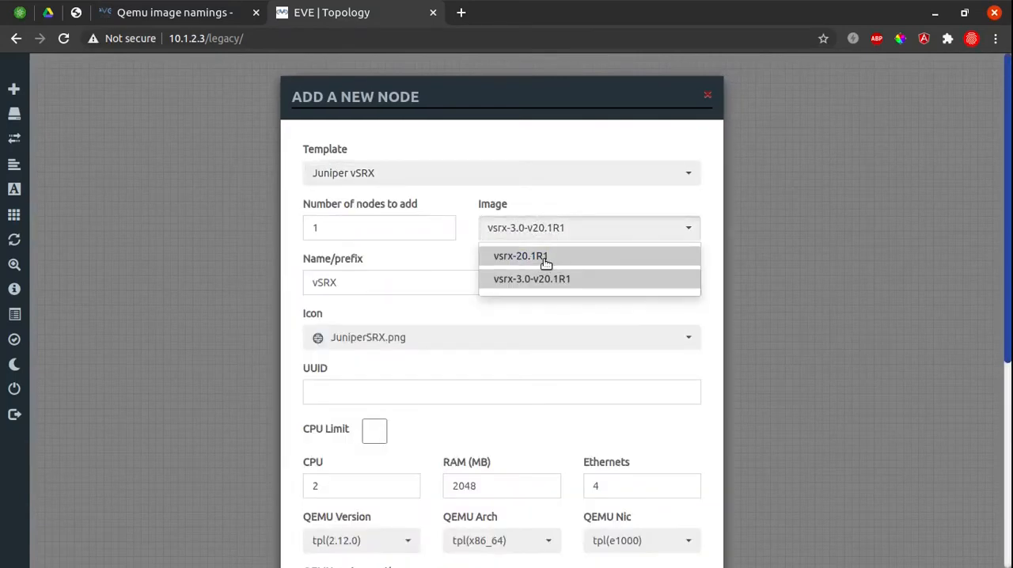
click(546, 258)
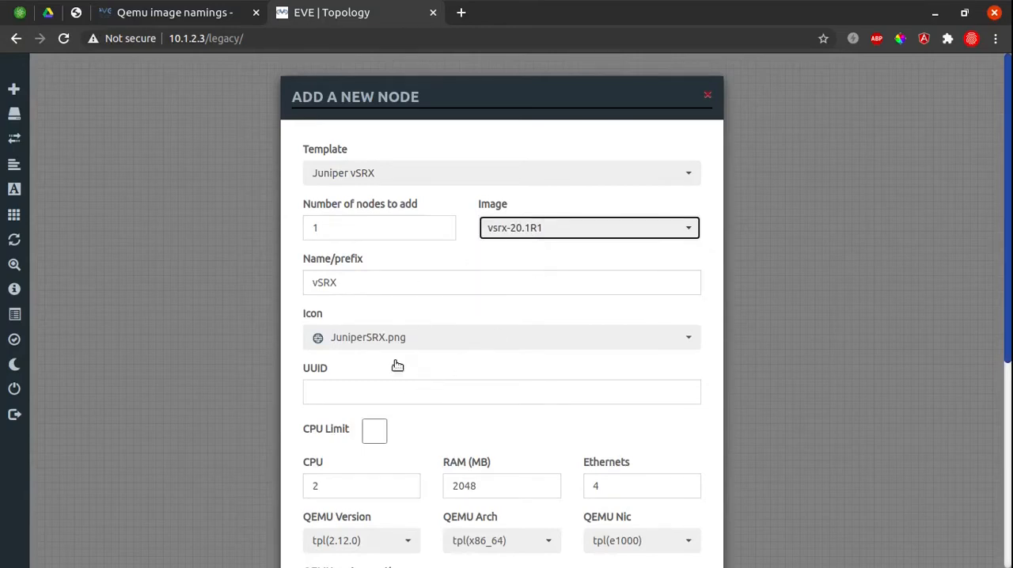
Set the vSRX node's RAM to 4096 MB and its number of Ethernets to 9.
scroll(391, 440, down, 1)
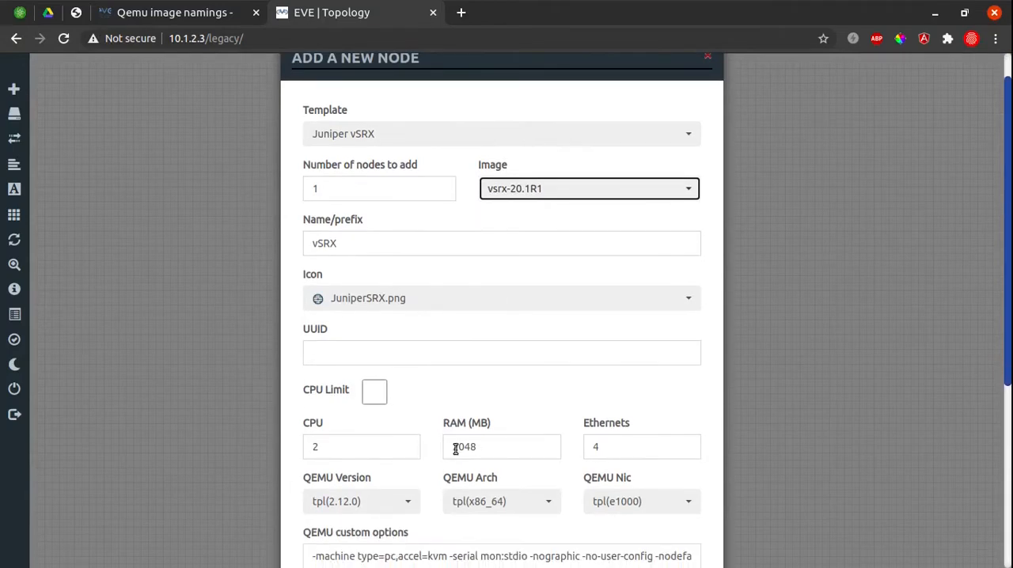
double_click(495, 443)
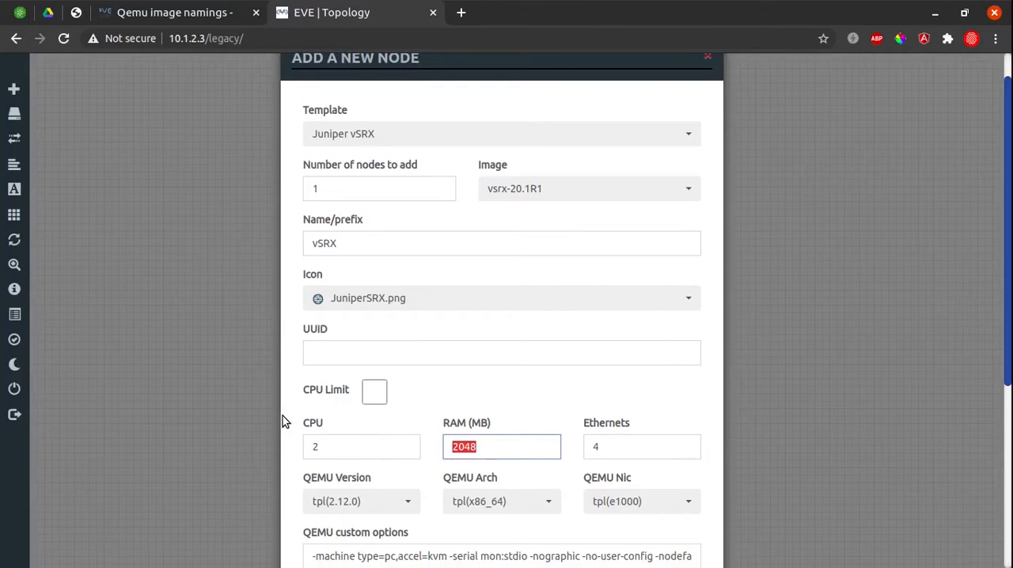
text(40)
key(Down)
key(Return)
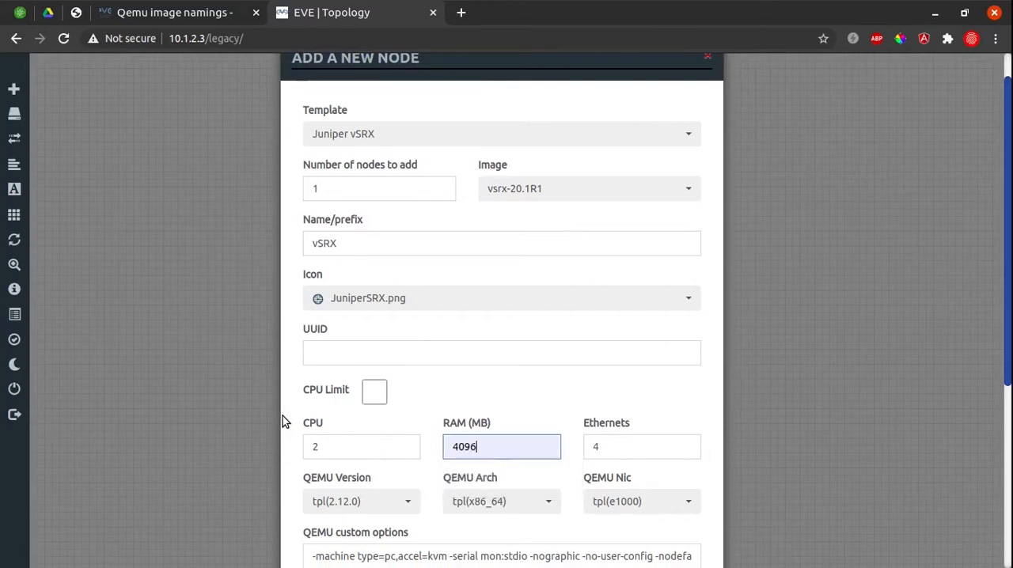
double_click(604, 448)
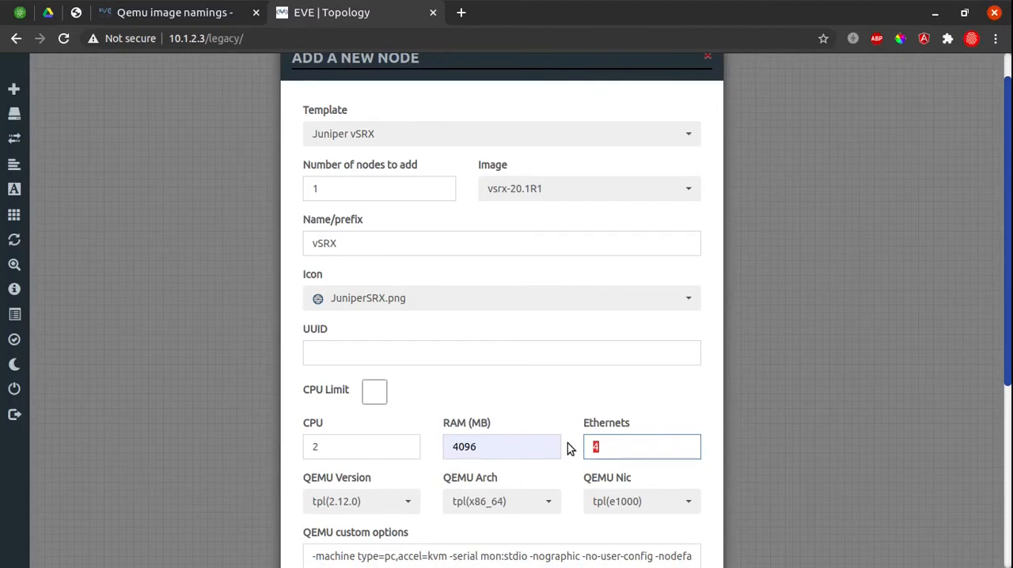
scroll(546, 490, down, 3)
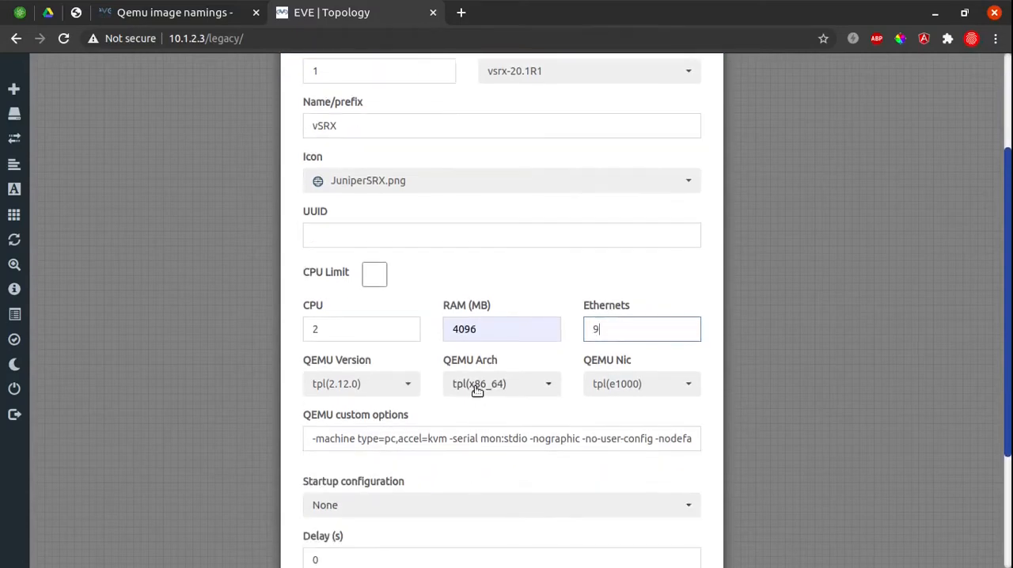
Set the vSRX node's QEMU NIC to virtio-net-pci and save the node to the lab.
click(622, 388)
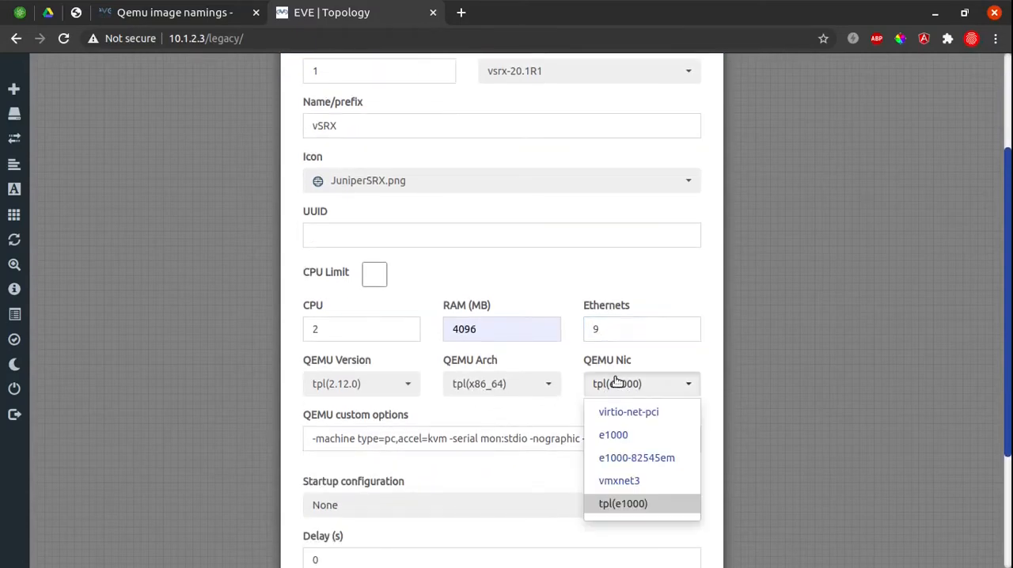
click(663, 413)
scroll(441, 493, down, 2)
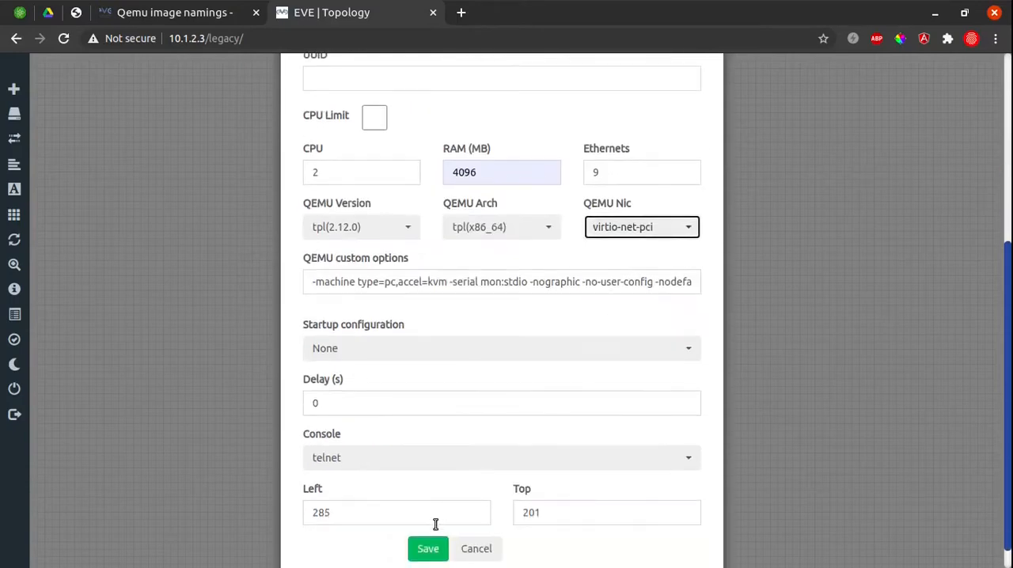
click(435, 545)
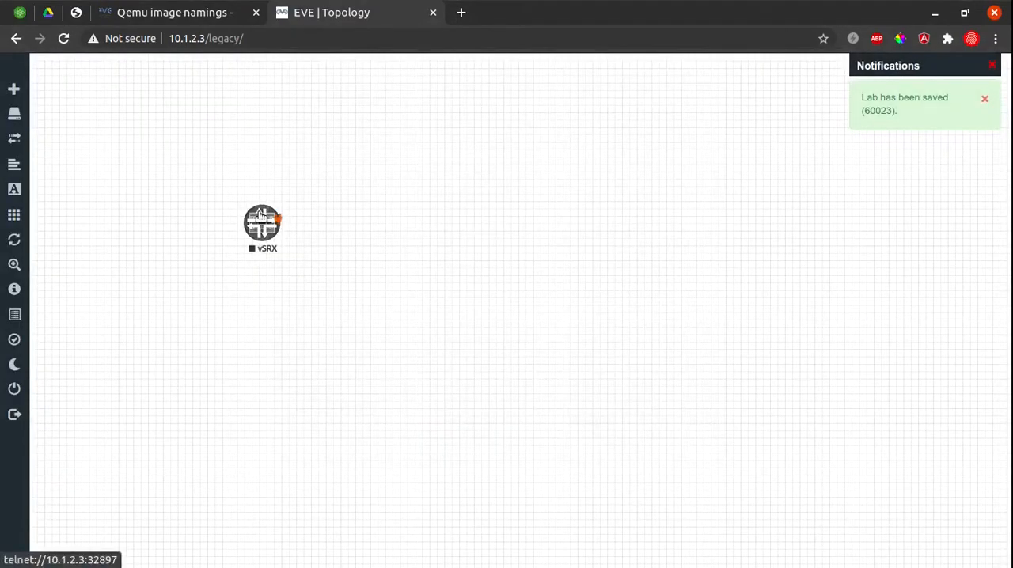
Move the vSRX node horizontally to the right on the topology canvas, leaving free space beside it.
drag(262, 224, 387, 222)
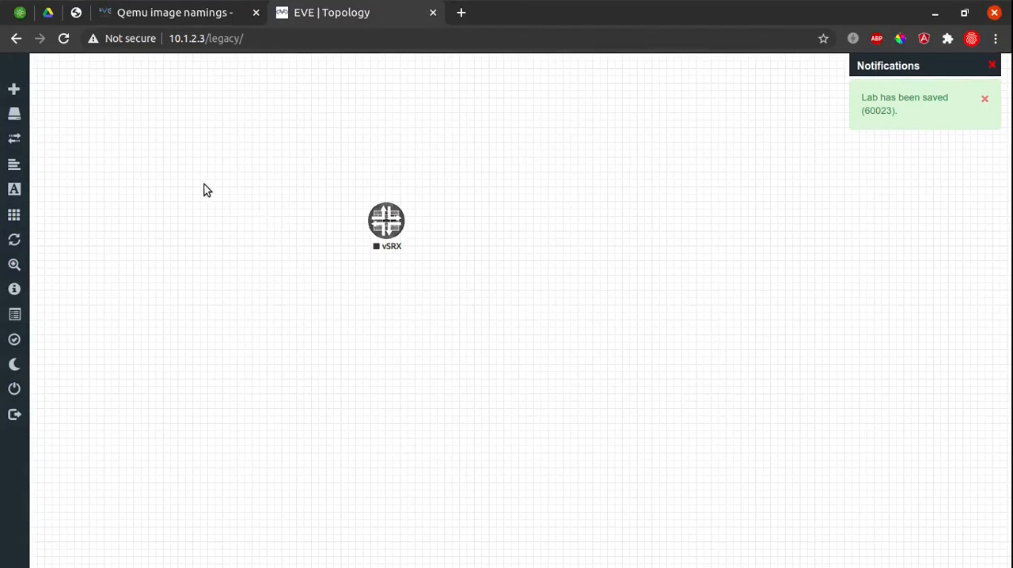
right_click(174, 171)
click(451, 158)
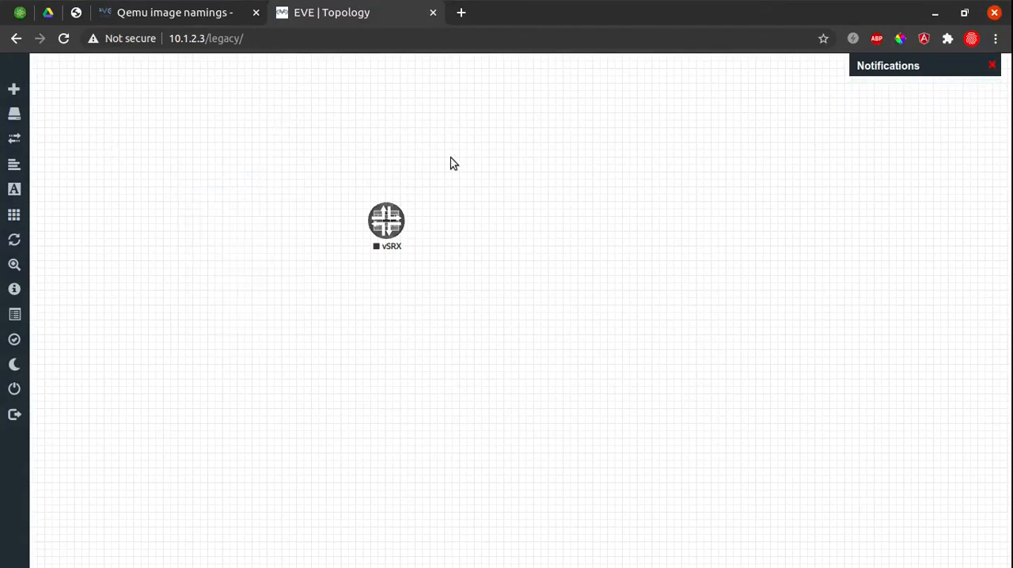
Add a Linux node with the linux-tinycore-6.4 image to the free space beside the vSRX node and save it.
right_click(200, 199)
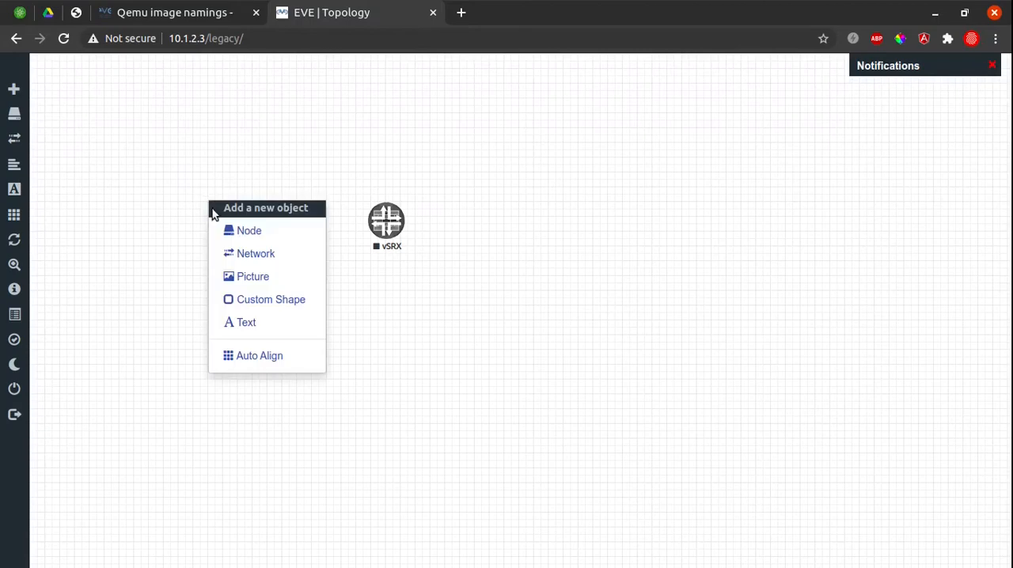
click(245, 231)
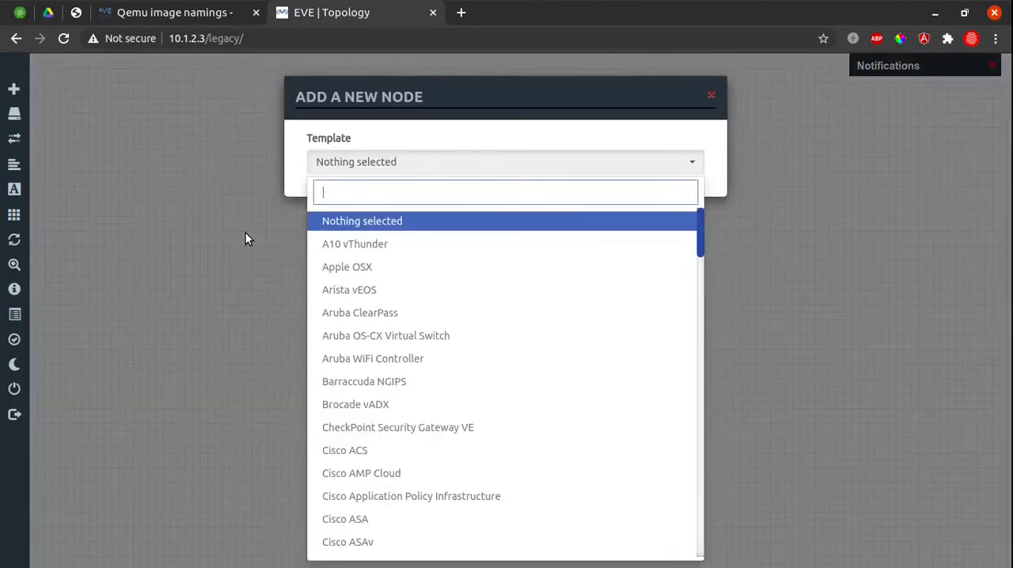
text(lin)
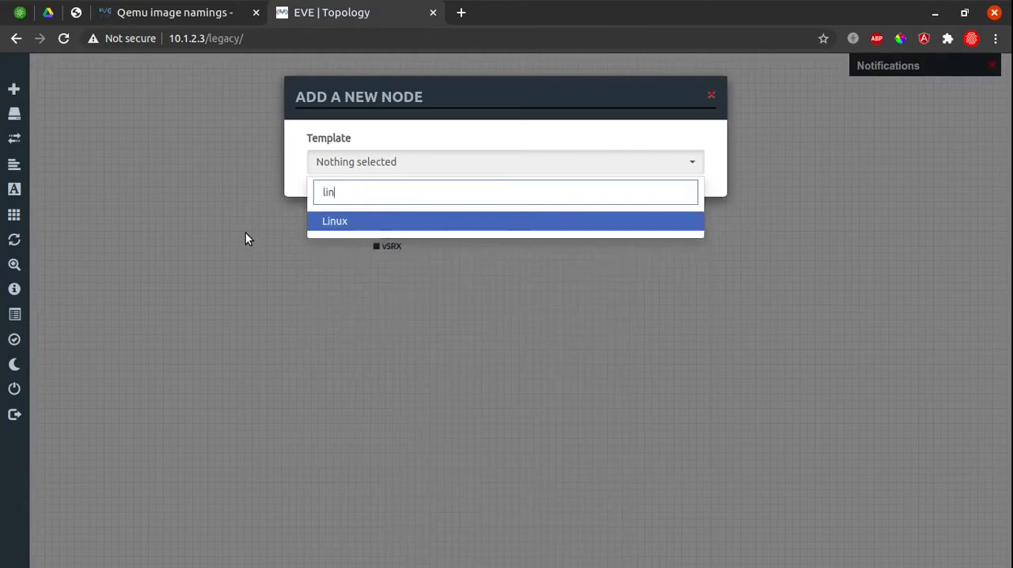
click(457, 218)
click(588, 232)
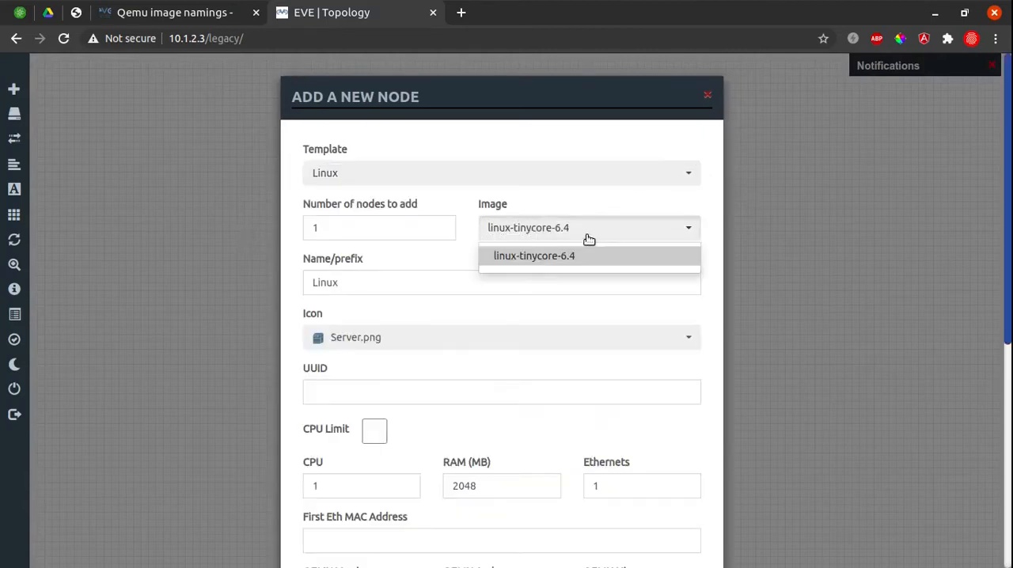
click(548, 257)
scroll(554, 395, down, 2)
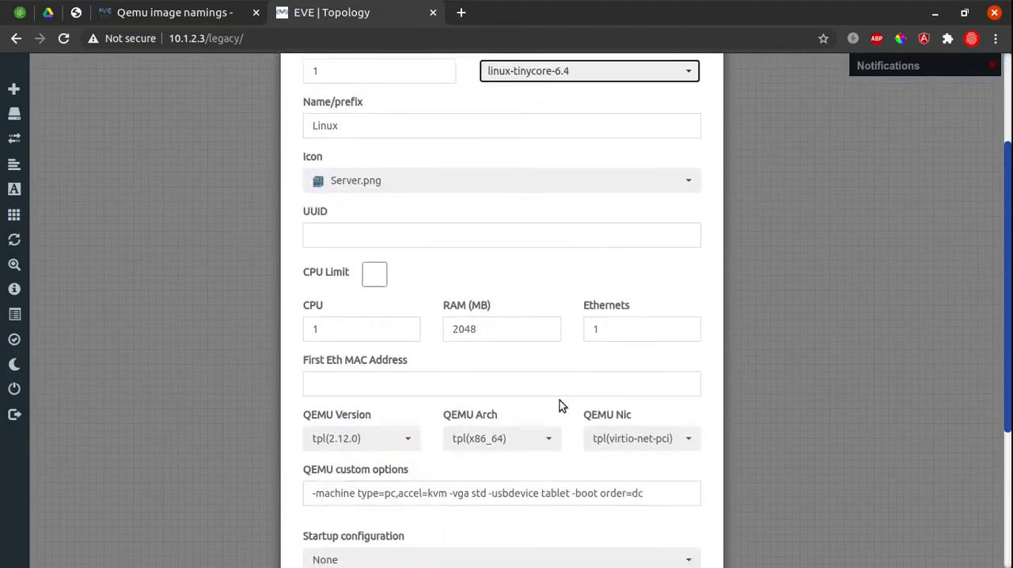
scroll(552, 514, down, 3)
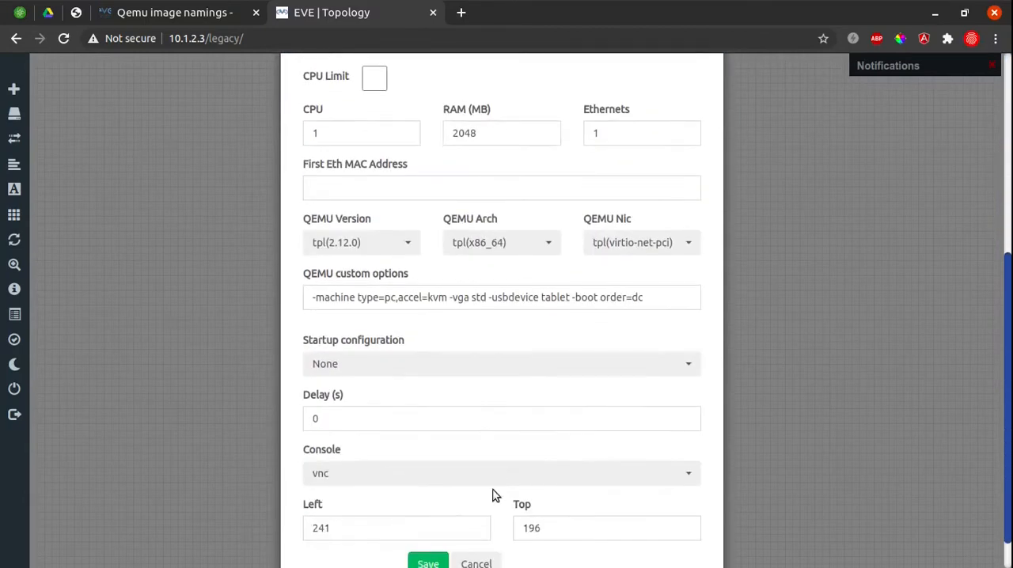
click(427, 563)
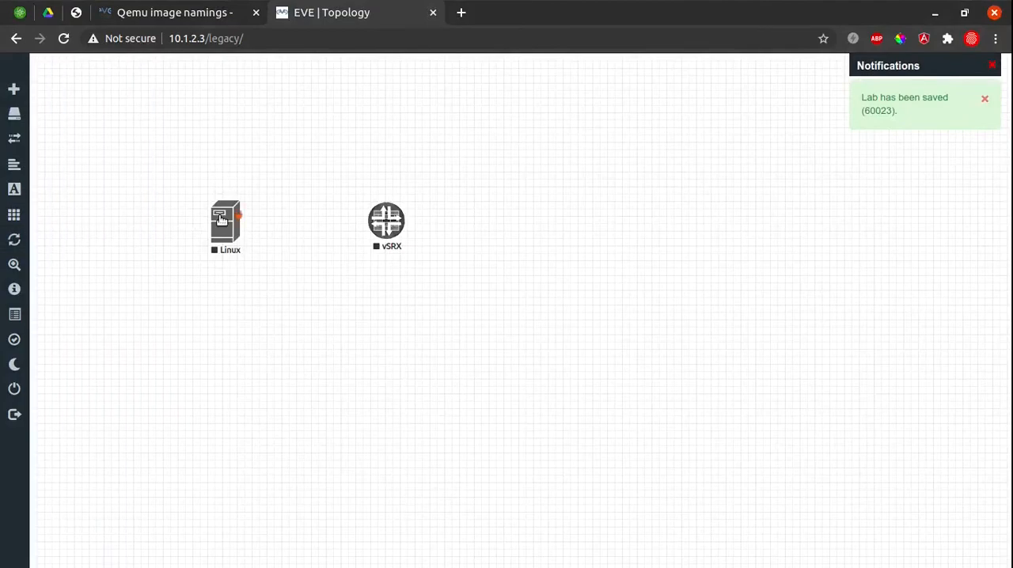
Edit the Linux node to use the Desktop.png icon and save the change.
right_click(223, 221)
click(261, 385)
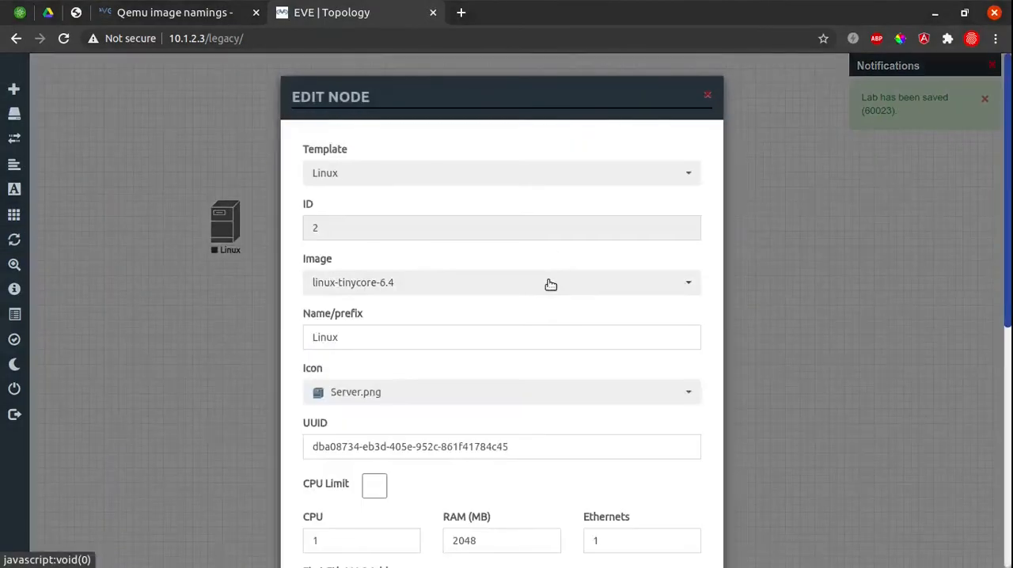
click(402, 286)
click(400, 309)
click(384, 393)
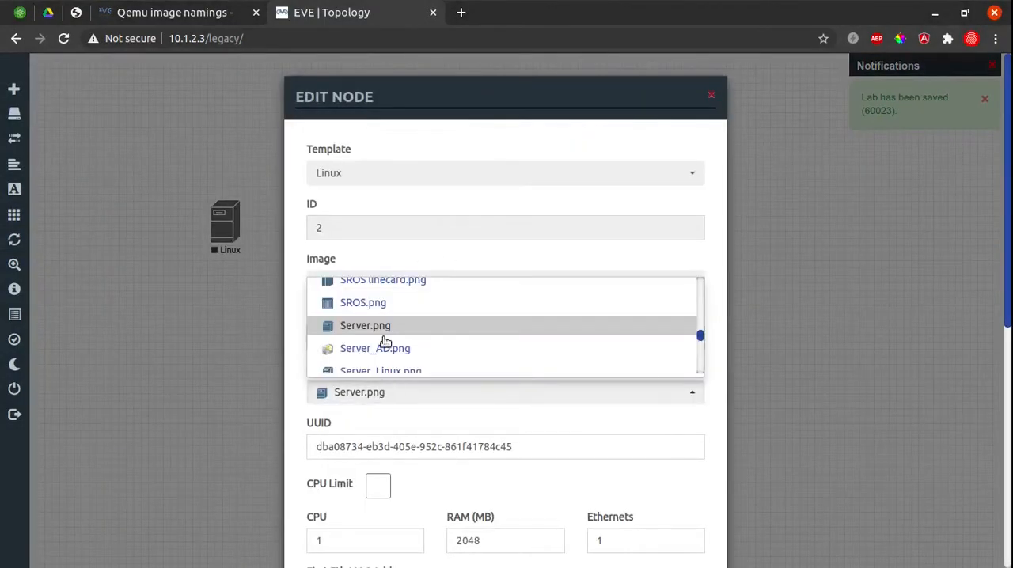
key(d)
click(432, 338)
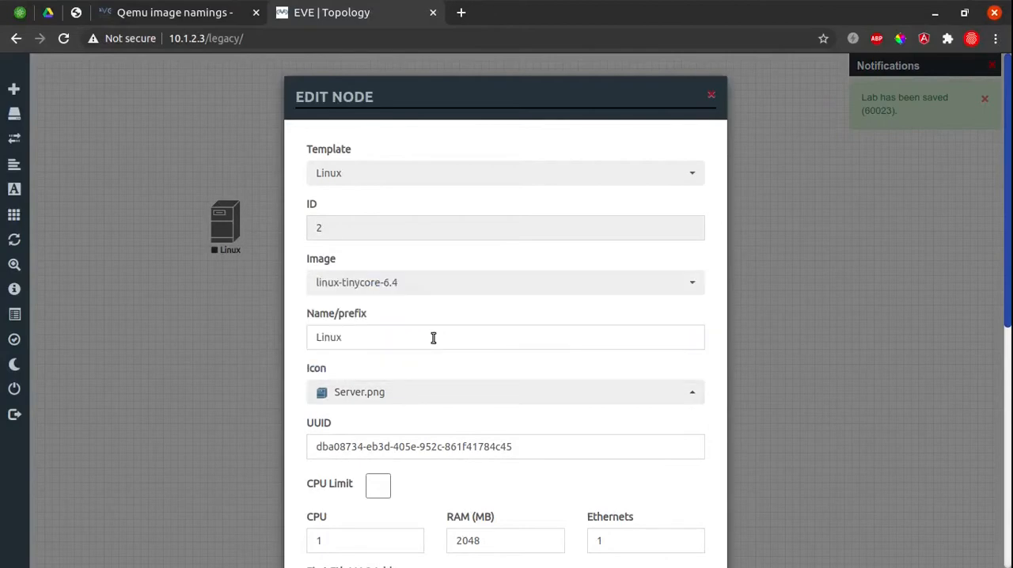
scroll(433, 339, down, 3)
click(415, 278)
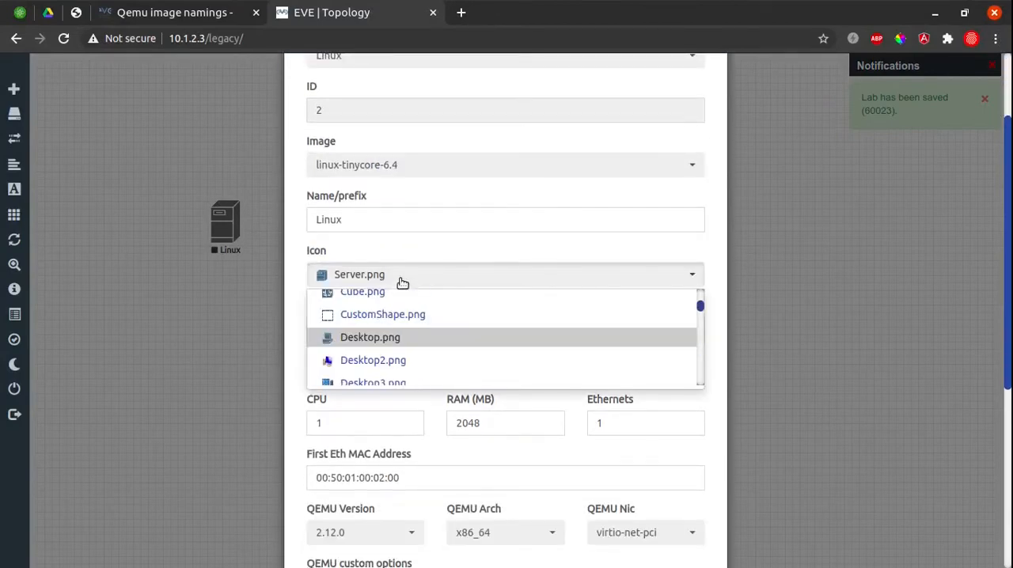
click(388, 342)
scroll(624, 413, down, 5)
click(427, 538)
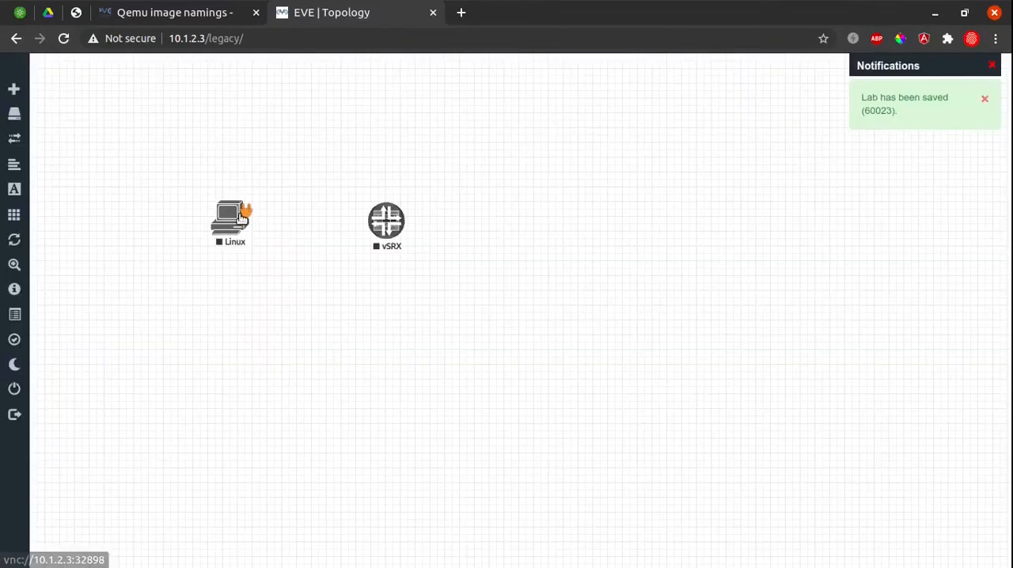
Connect the Linux node's e0 interface to the vSRX node's ge-0/0/0 interface and save the connection.
drag(244, 209, 387, 218)
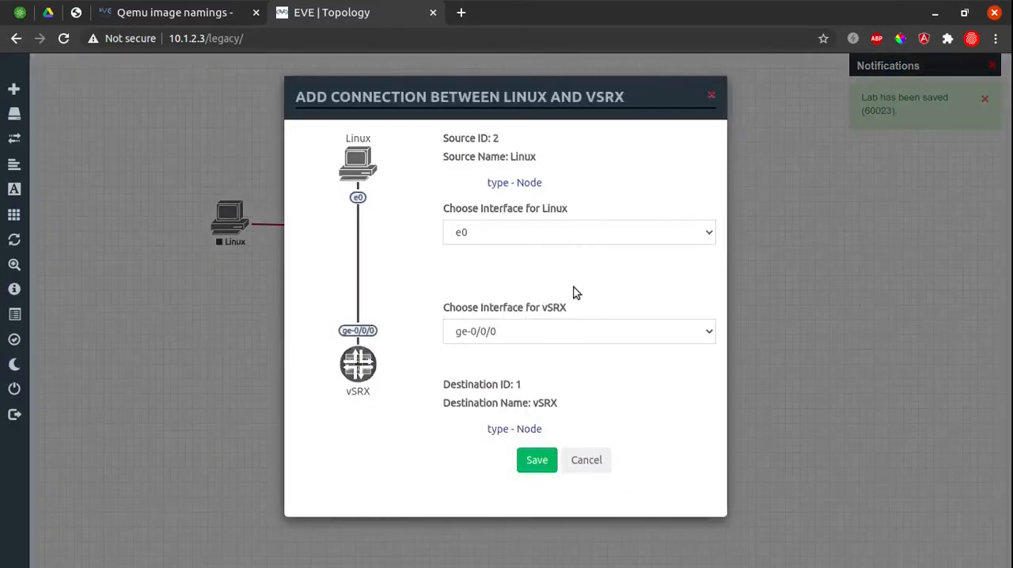
click(570, 336)
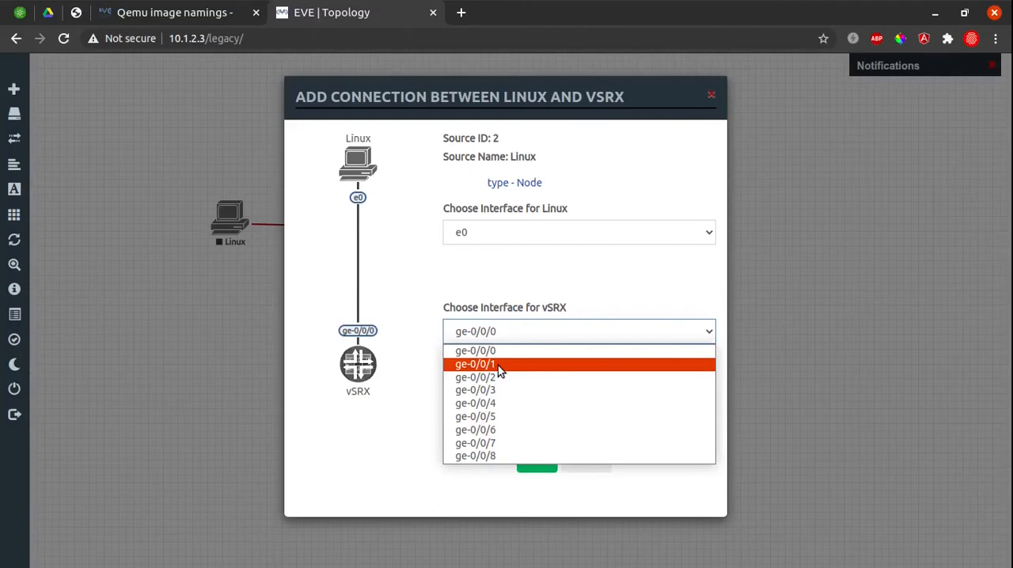
key(Up)
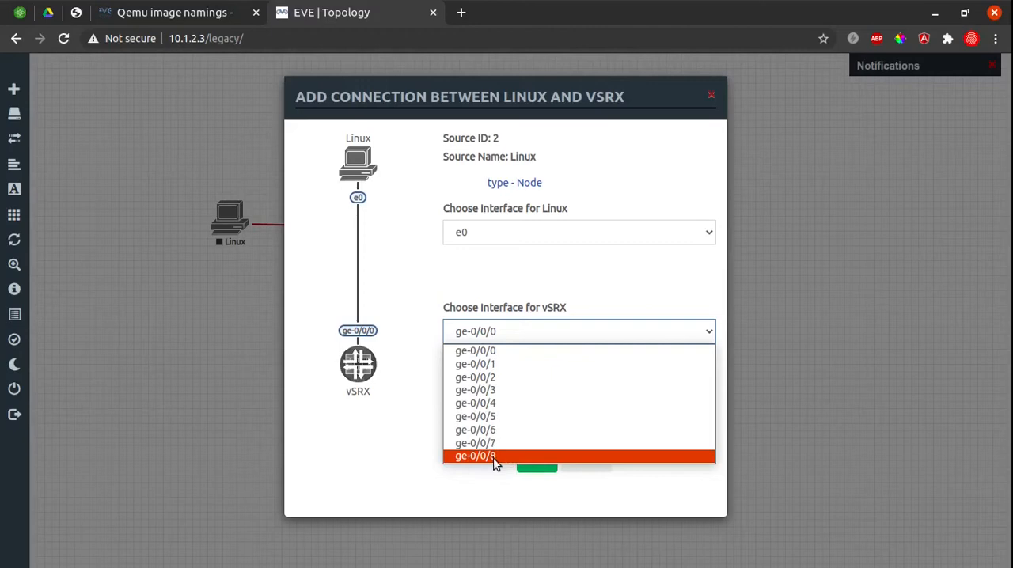
click(528, 356)
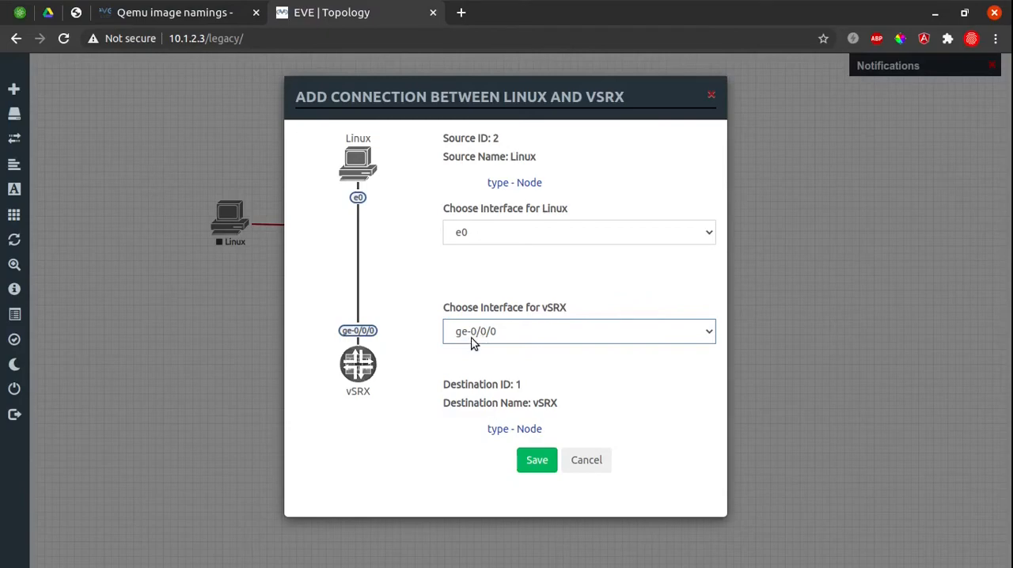
click(541, 467)
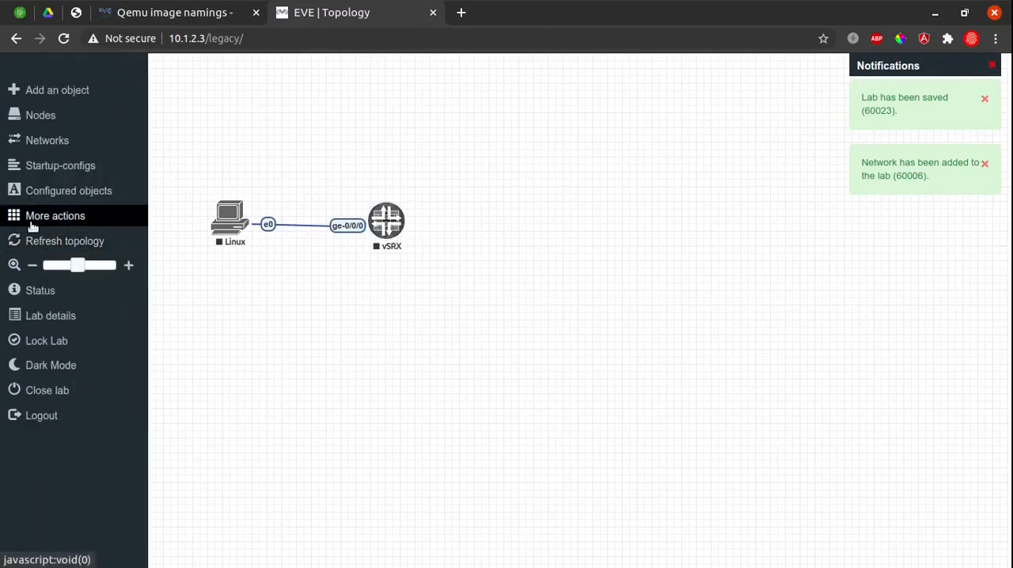
Start all nodes in the lab and dismiss the notification.
click(47, 215)
click(104, 239)
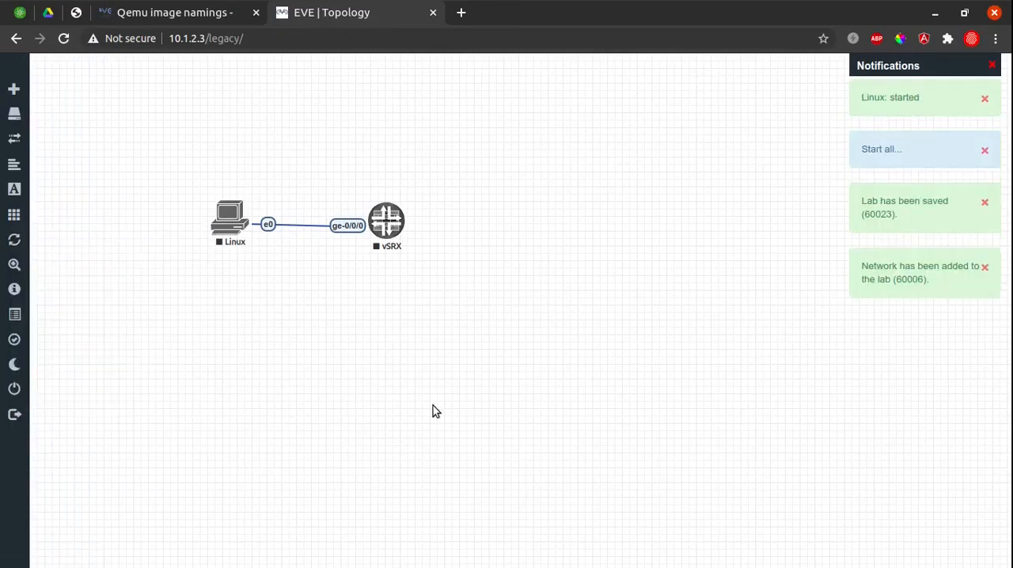
click(987, 100)
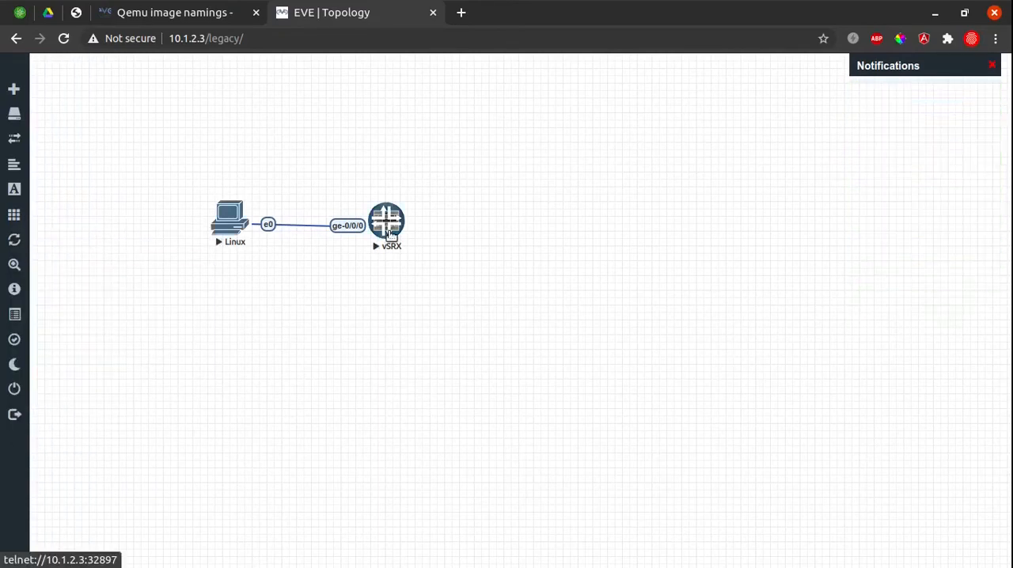
Open the vSRX node's telnet console and move its window aside so both topology nodes are uncovered.
click(390, 233)
click(602, 145)
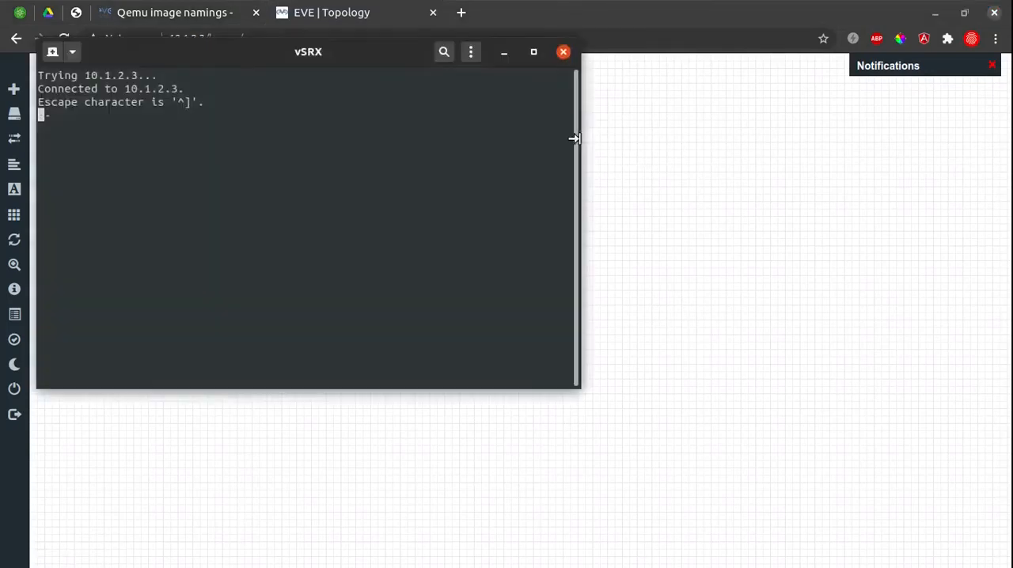
drag(272, 64, 525, 80)
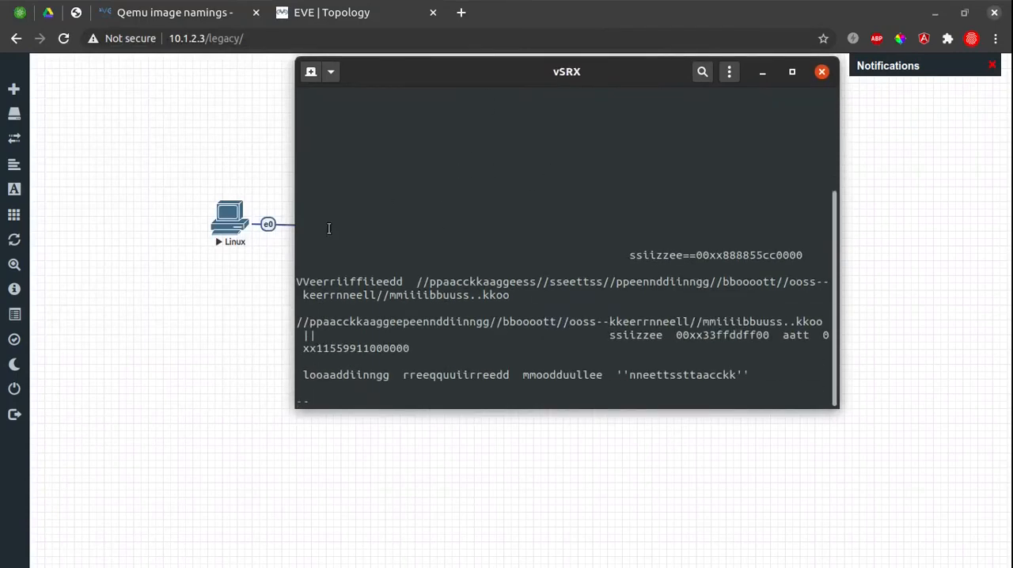
drag(573, 74, 736, 94)
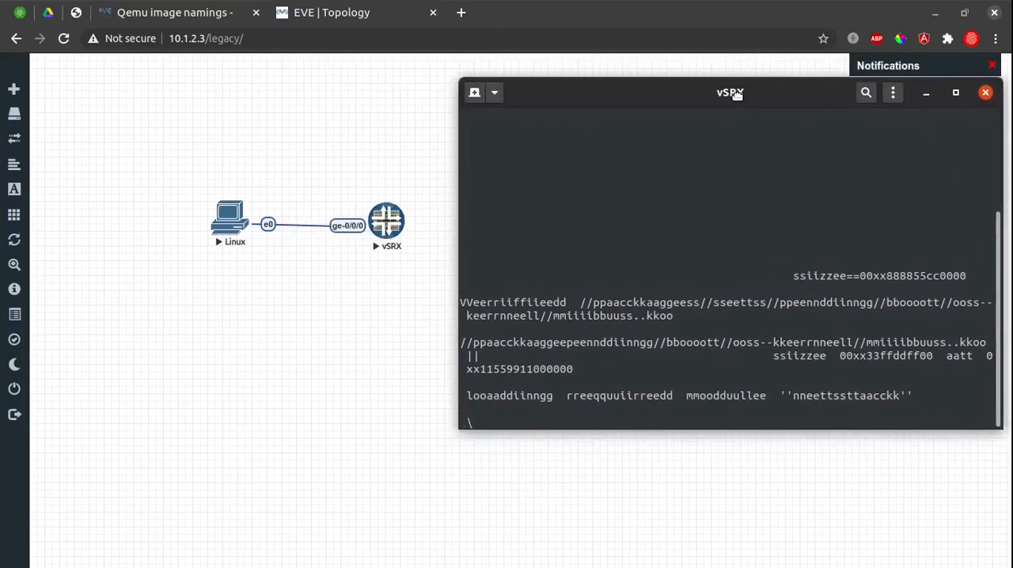
Open the Linux node's VNC console from the topology, allowing the external viewer to launch.
click(335, 340)
click(228, 222)
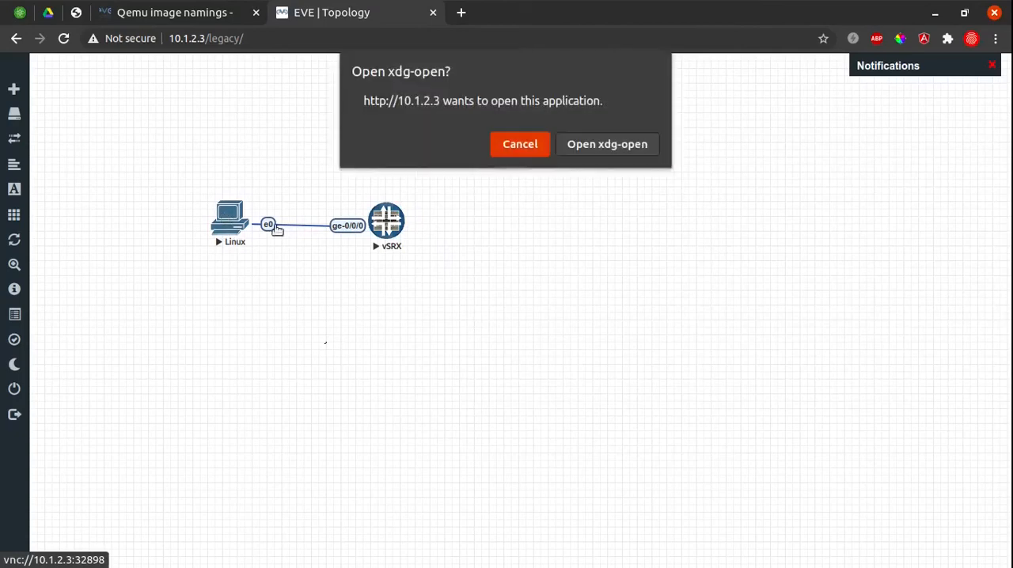
click(605, 154)
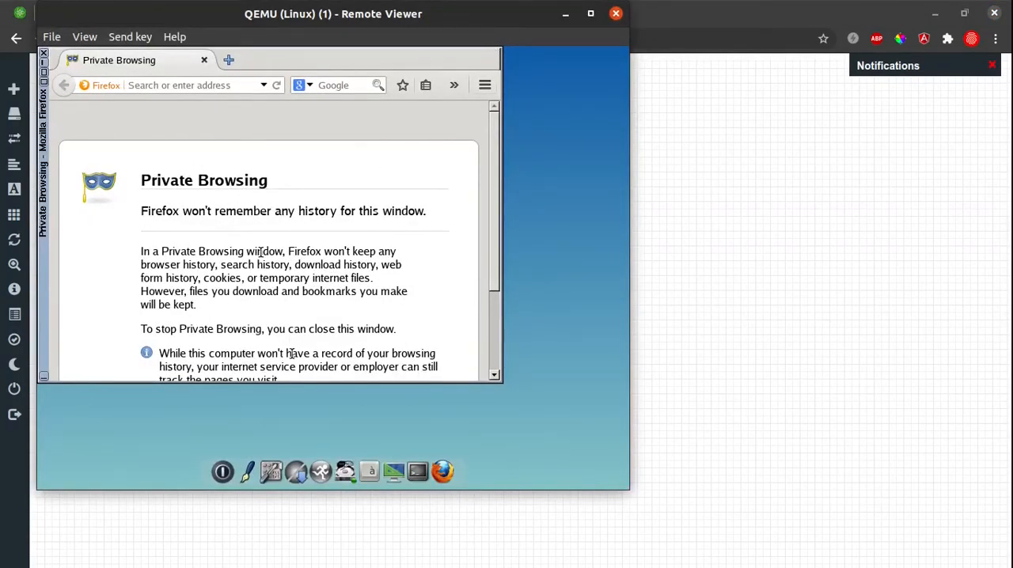
Configure the Linux node's eth0 without DHCP as 10.1.1.2, mask 255.255.255.0, gateway 10.1.1.254, apply it, and close the network settings and control panel.
click(277, 468)
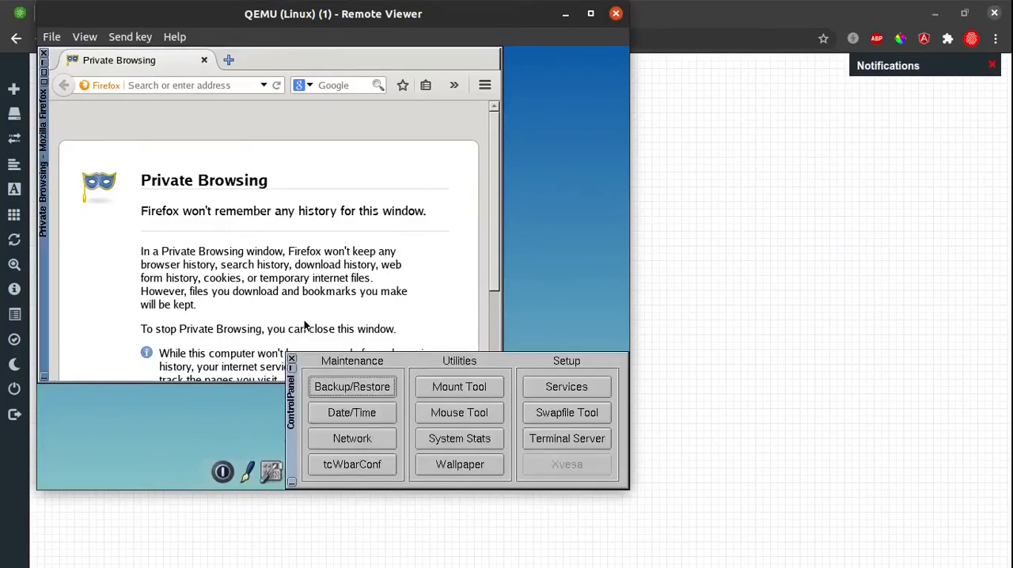
click(385, 441)
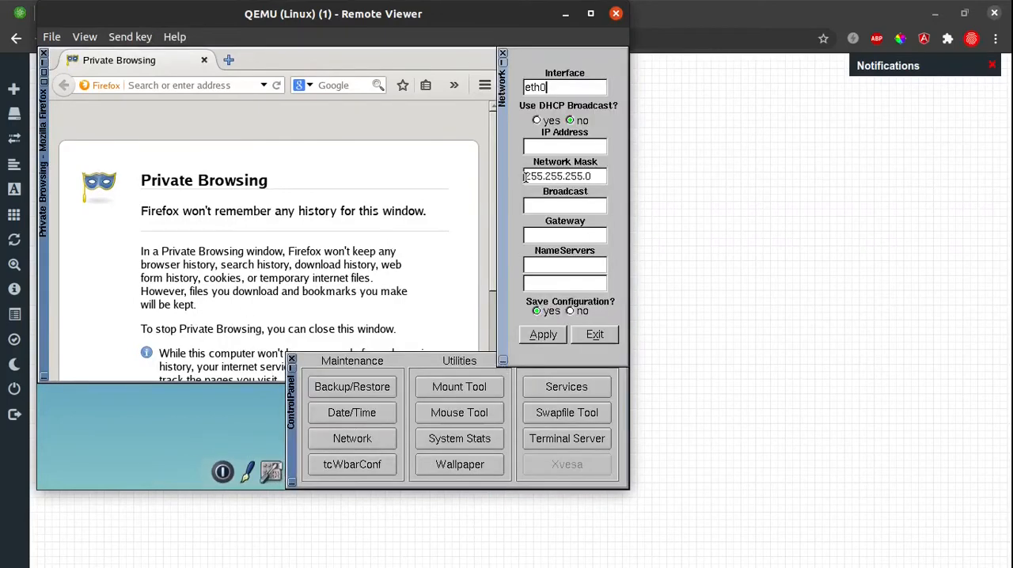
text(19)
text(0.1.1.1)
click(552, 341)
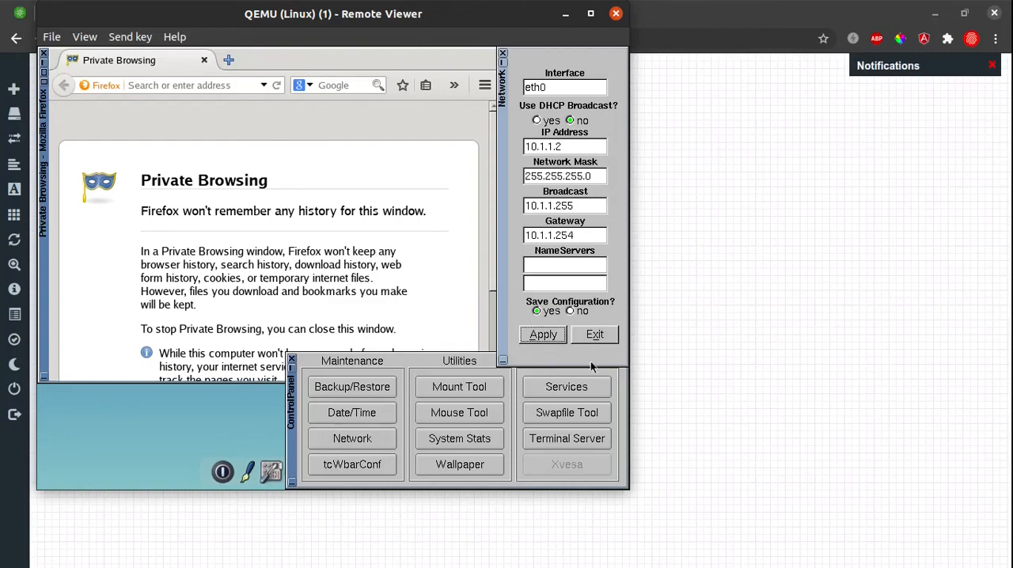
click(594, 335)
click(291, 359)
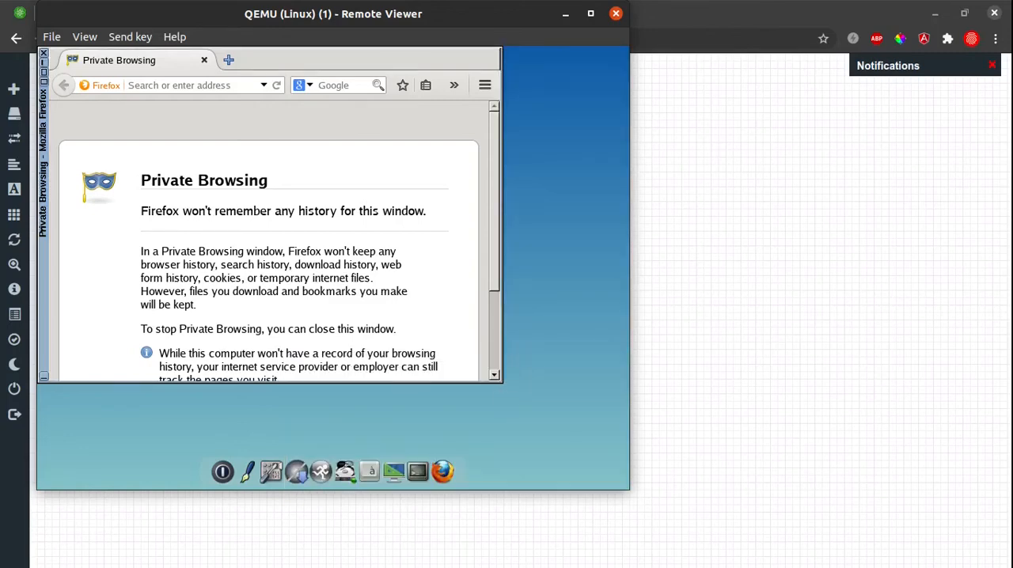
Maximize the Firefox window on the Linux node's desktop and return to the EVE-NG topology window.
click(43, 75)
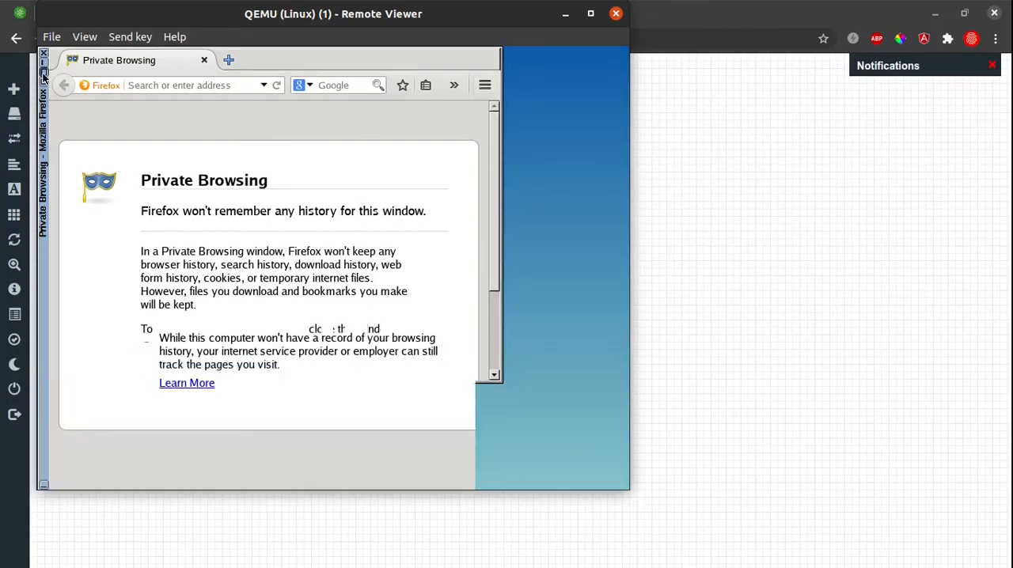
mouse_move(21, 99)
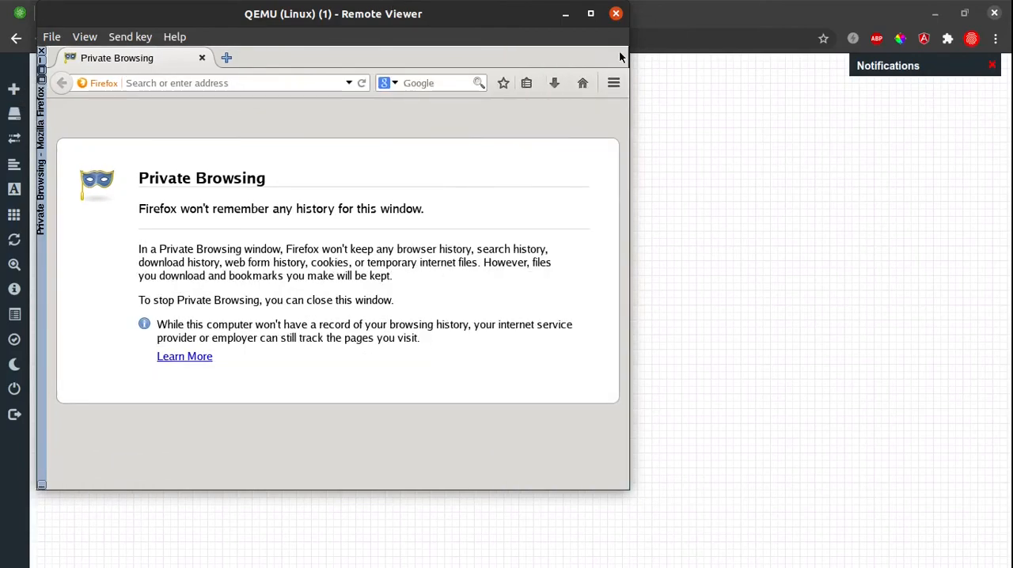
click(714, 387)
Switch to the vSRX console, log in as root and start the Junos CLI with the cli command.
key(super)
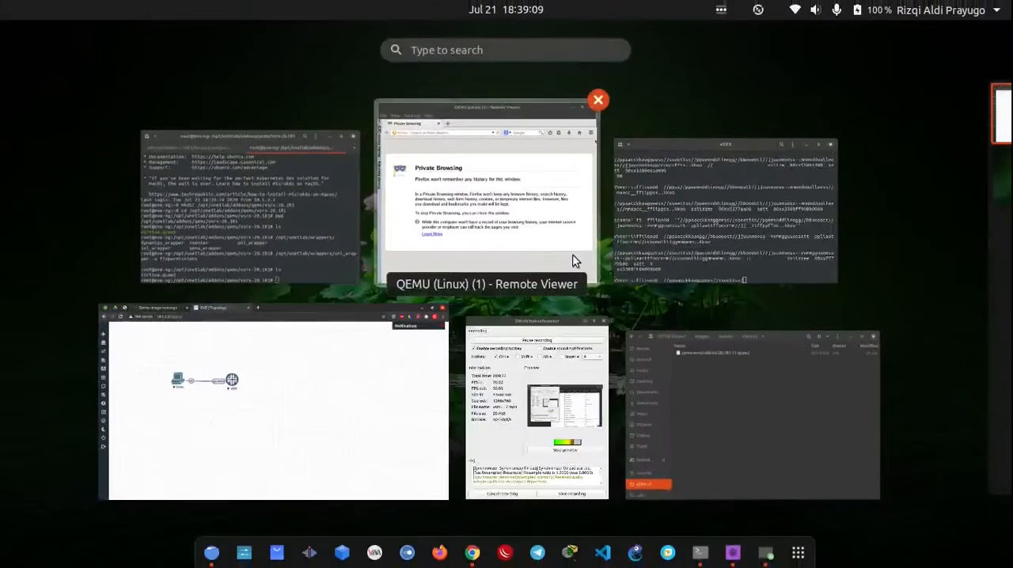
click(713, 228)
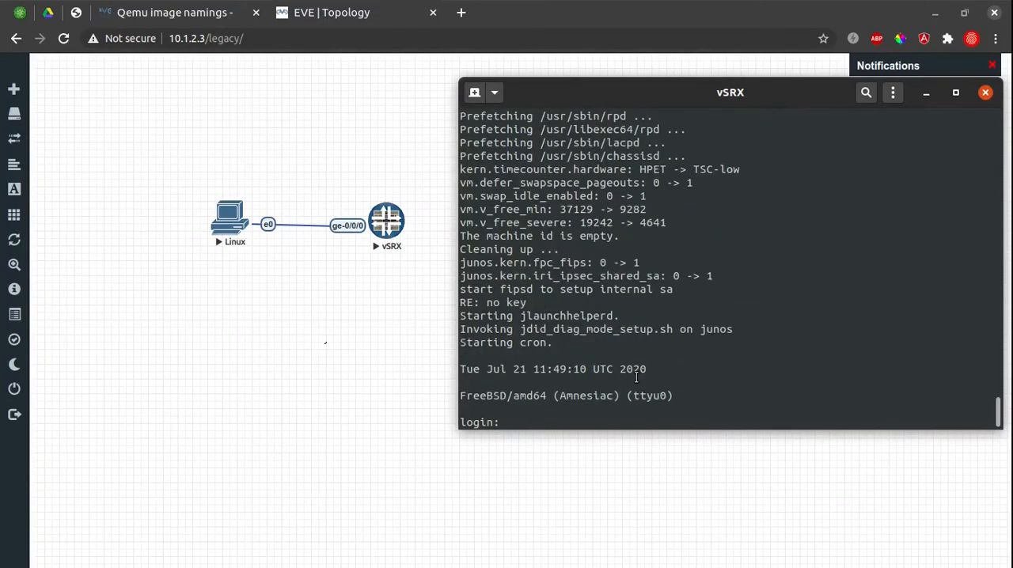
text(rootJul 21 11:49:21 jlaunchd: Registered PID 18231(system-health-manageme)
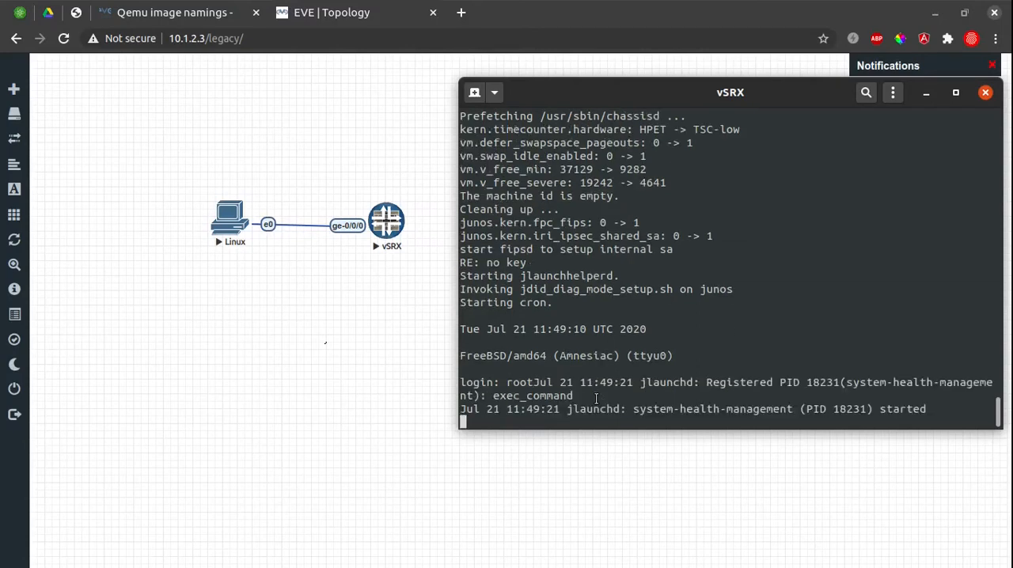
key(ctrl+u)
text(root)
key(Return)
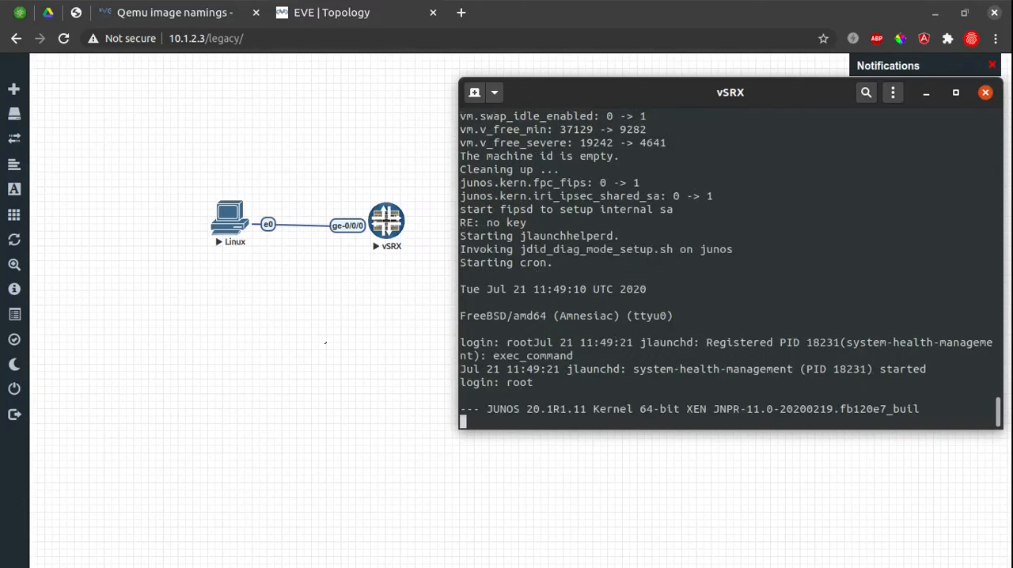
text(cli)
key(Return)
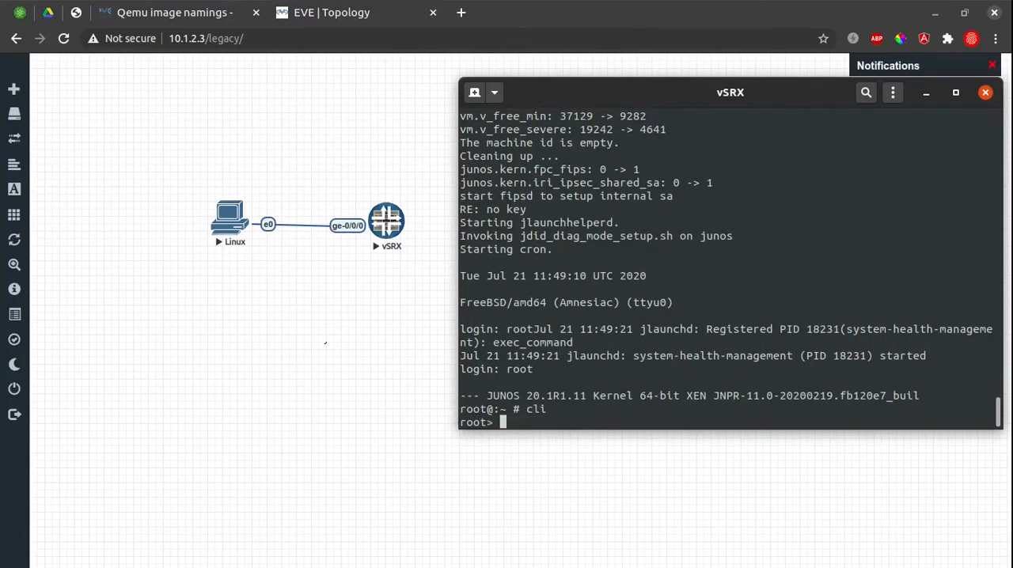
Enter configuration mode on the vSRX and set a plain-text root-authentication password, entering and retyping the password.
key(Return)
text(configure)
key(Return)
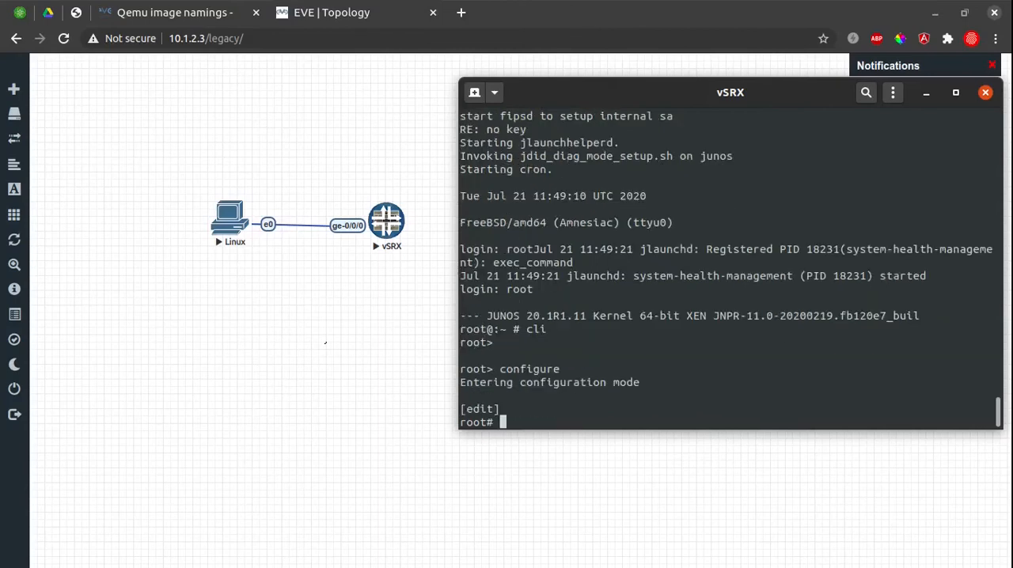
text(set system root-authentication )
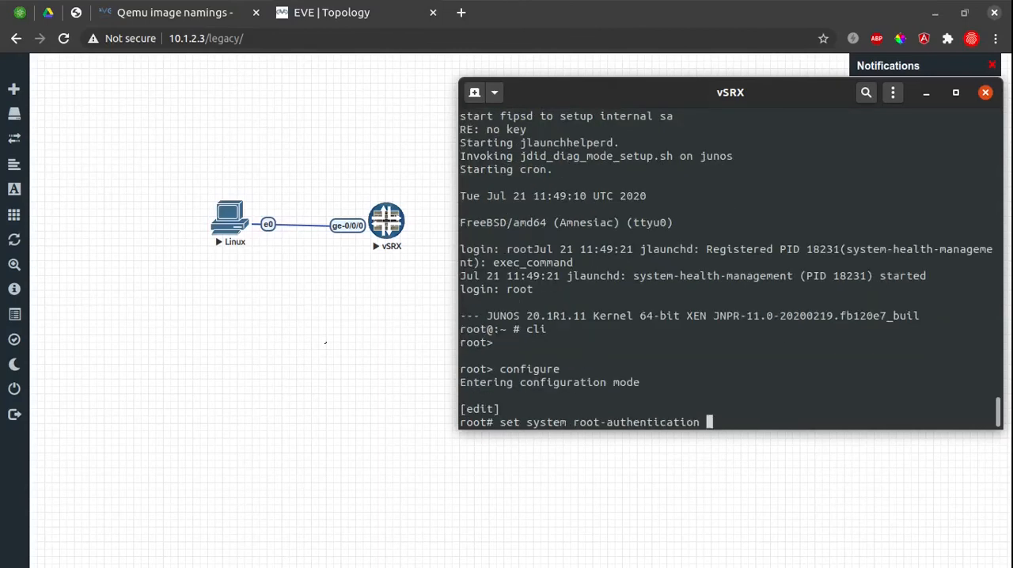
text(p)
key(Tab)
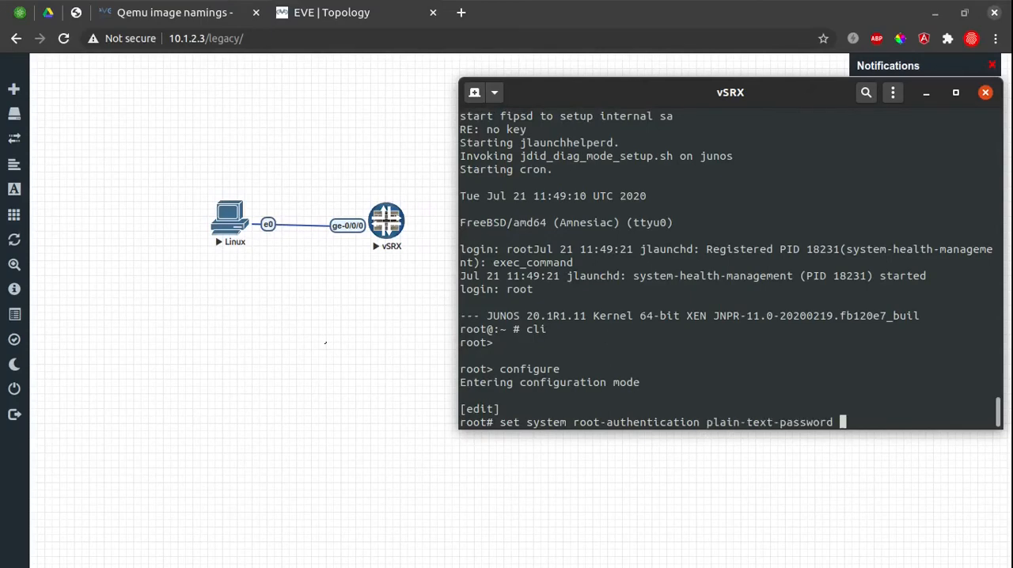
key(Return)
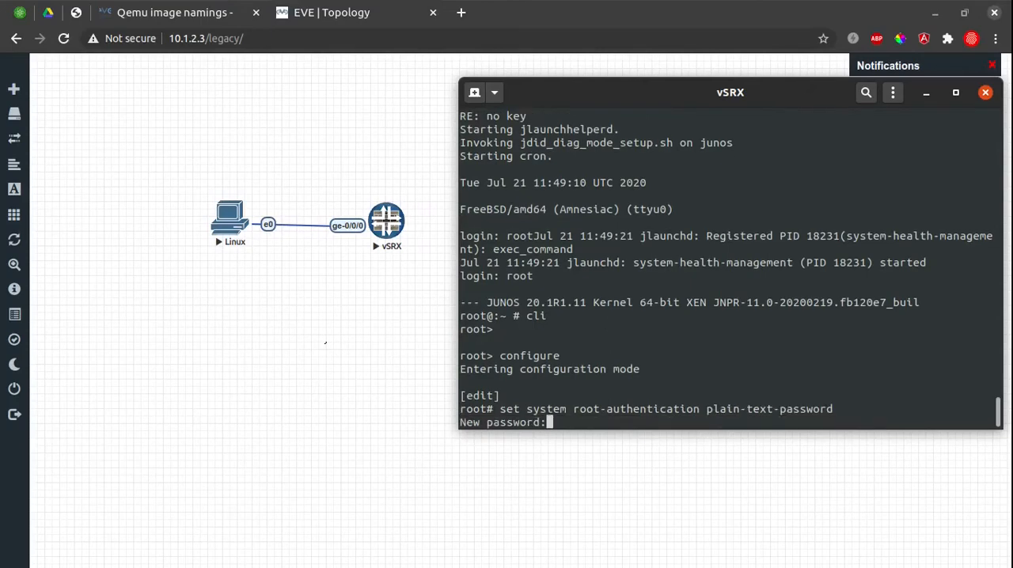
key(Return)
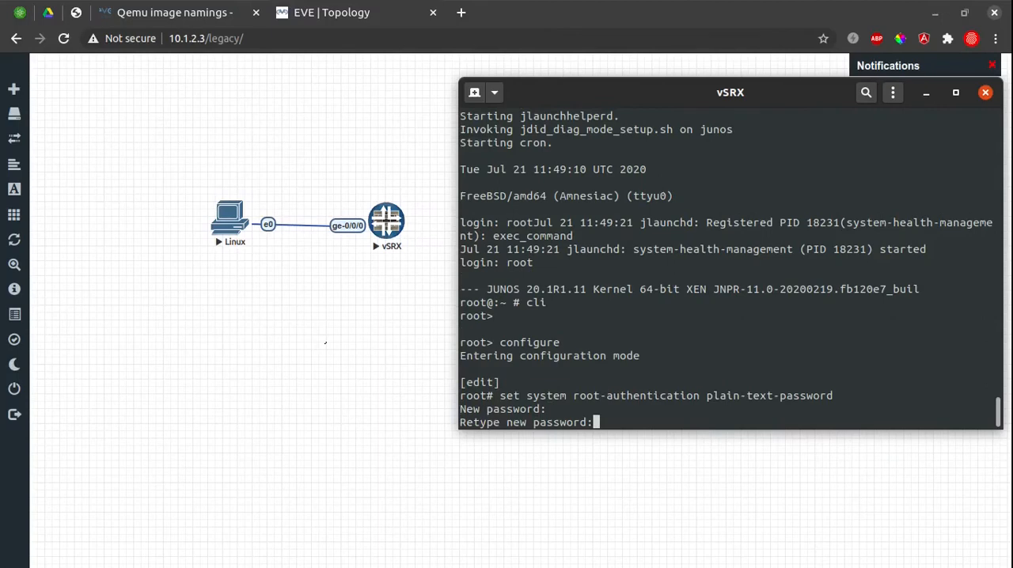
key(Return)
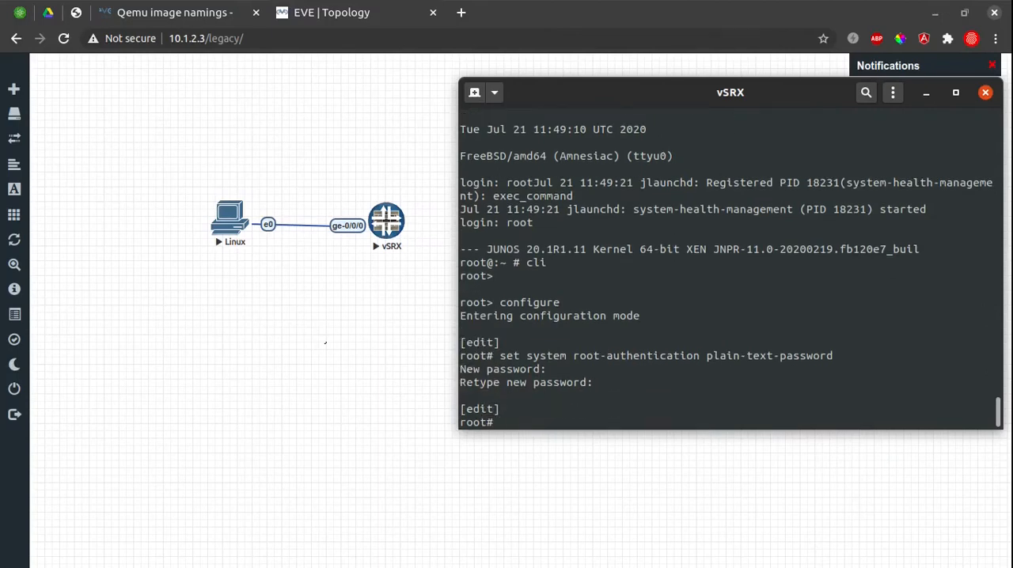
Set the vSRX system host-name to firewall.
text(set system host-name f)
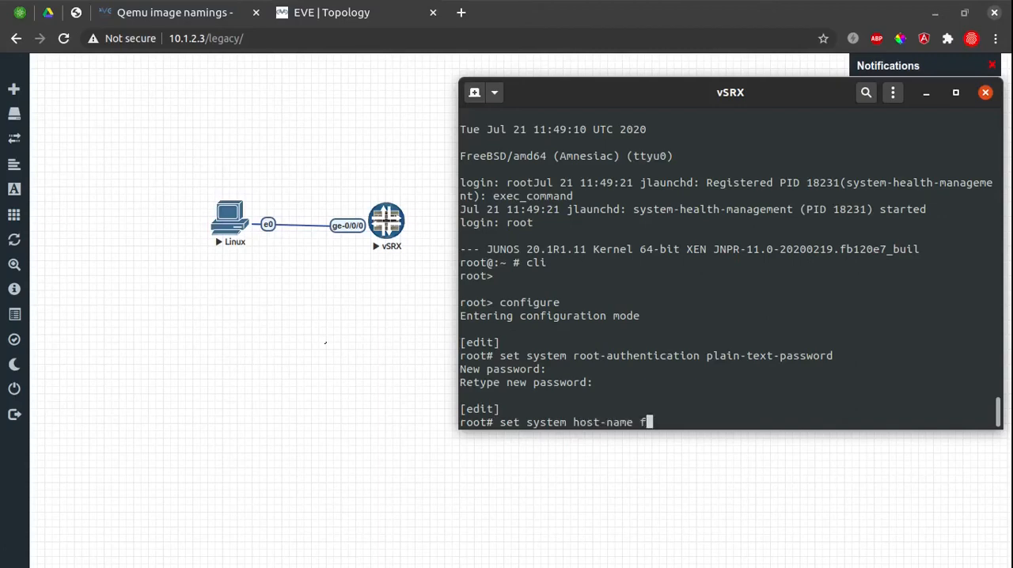
text(irewall)
key(Return)
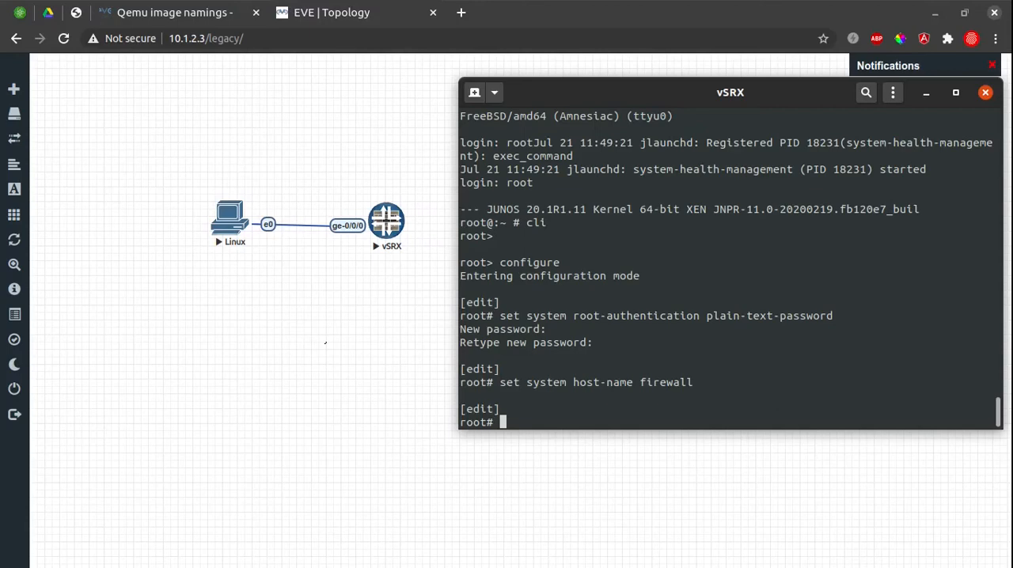
Assign the inet address 10.1.1.1/24 to interface fxp0 unit 0 and commit the configuration.
text(set interfaces fxp0 )
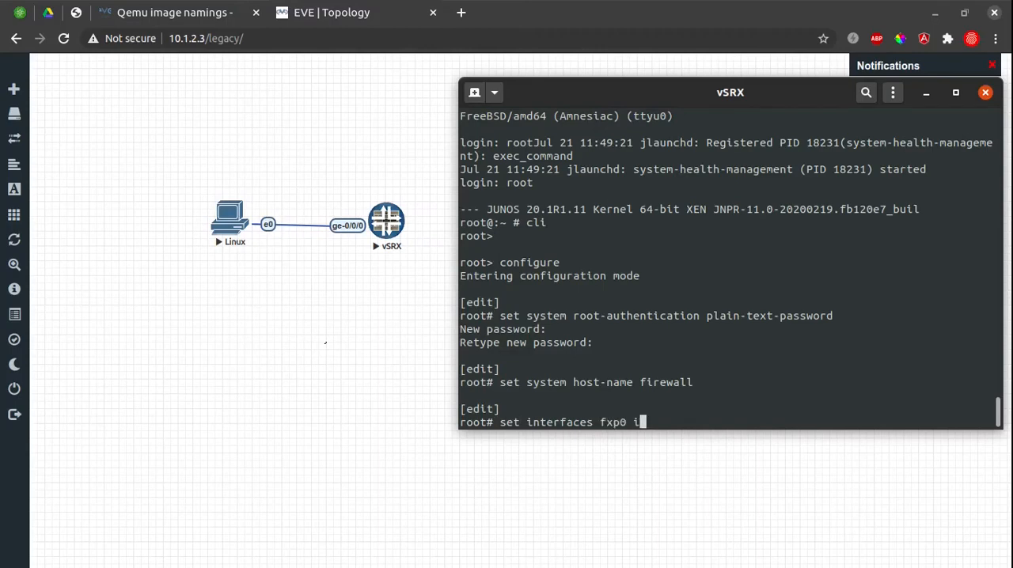
text(unit 0 family )
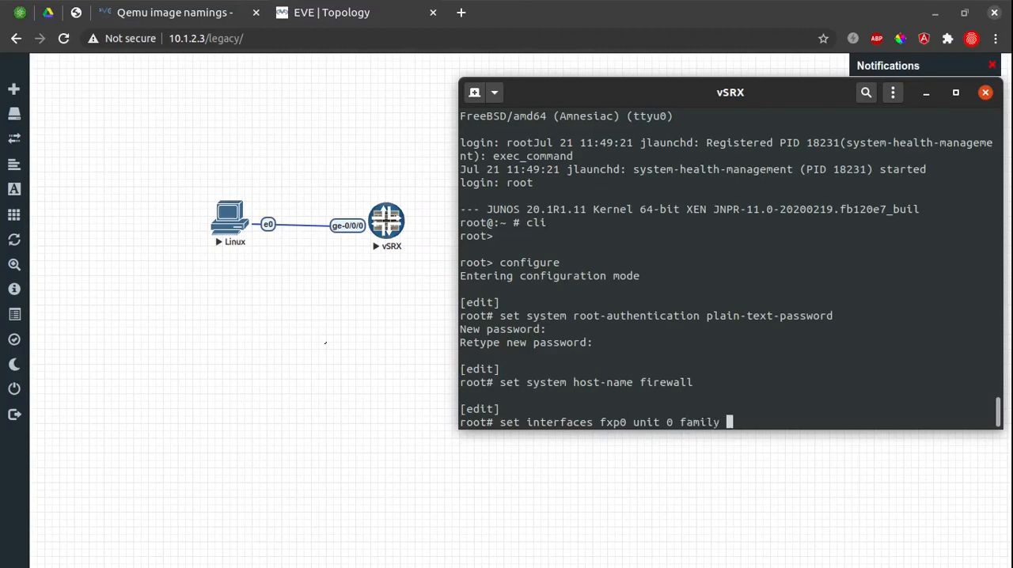
text(inet address )
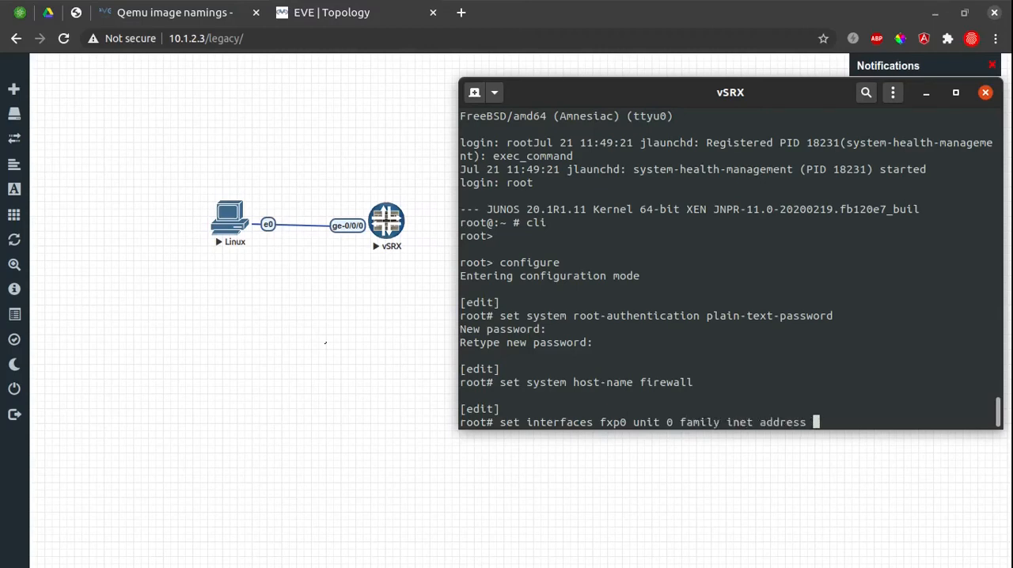
text(10.1.1.1/24)
key(Return)
text(commit)
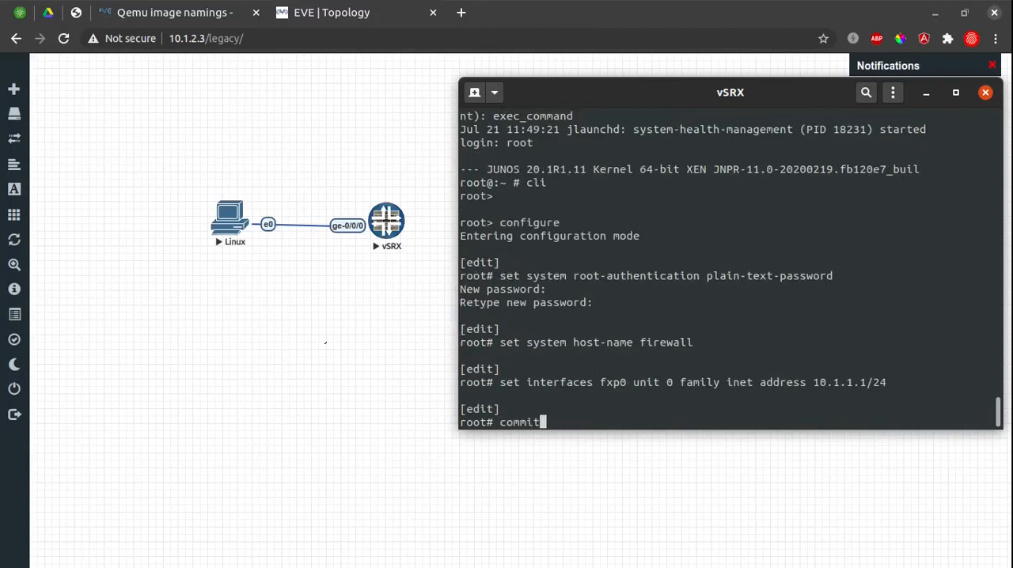
key(Return)
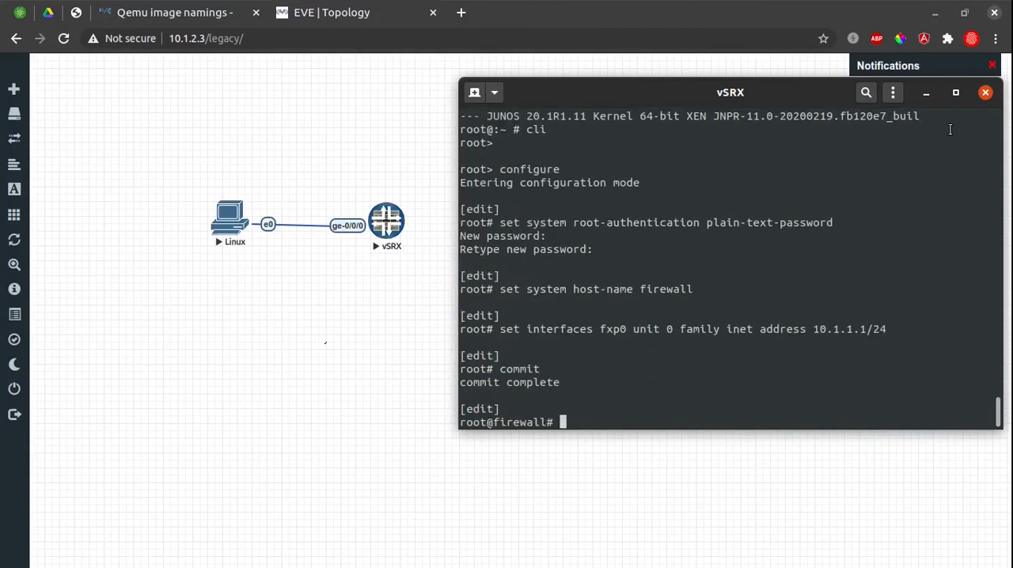
Minimize the vSRX console, switch to the Linux node's remote viewer and open 10.1.1.1 in its Firefox browser.
click(926, 93)
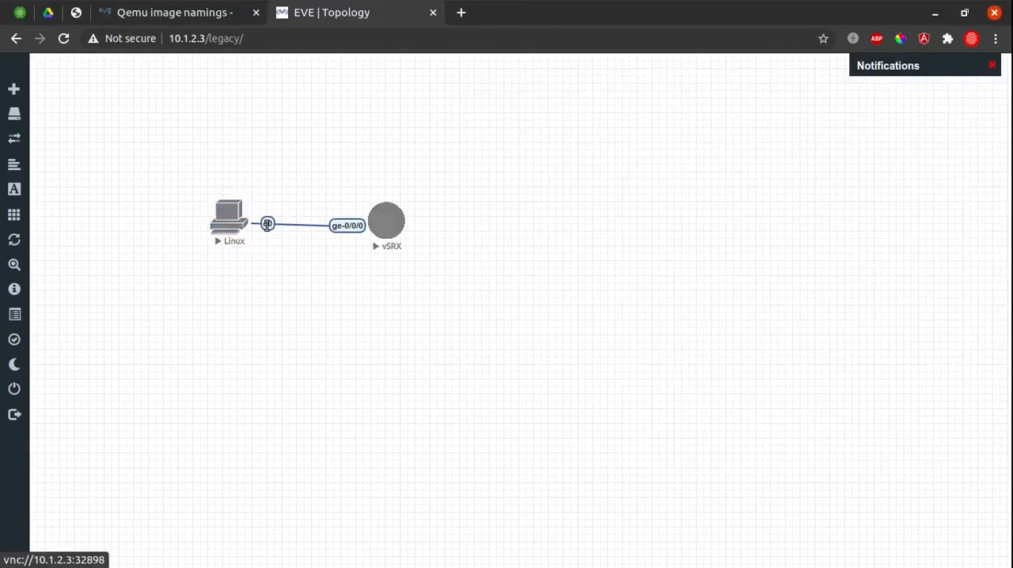
drag(226, 222, 229, 220)
key(super)
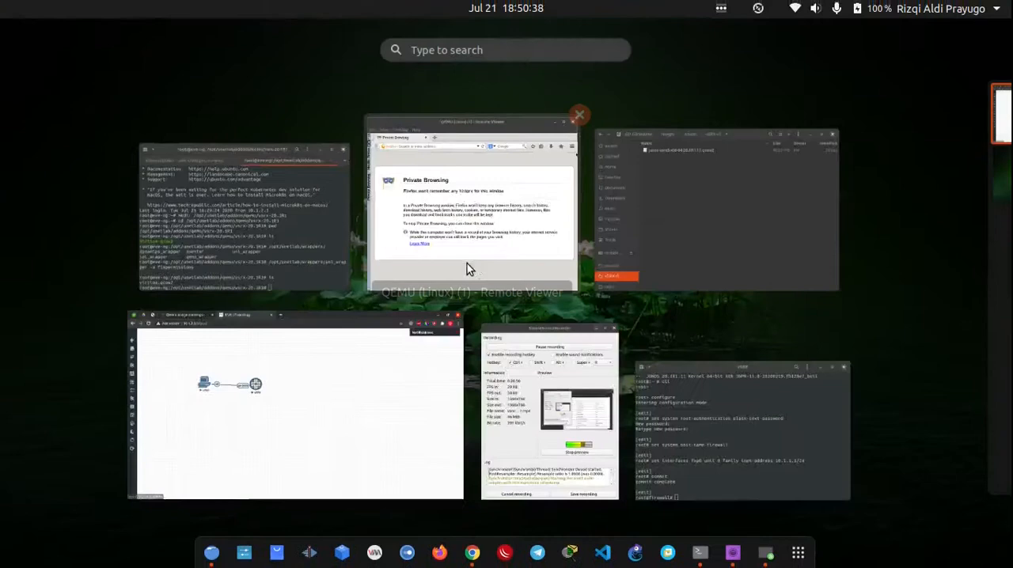
click(511, 267)
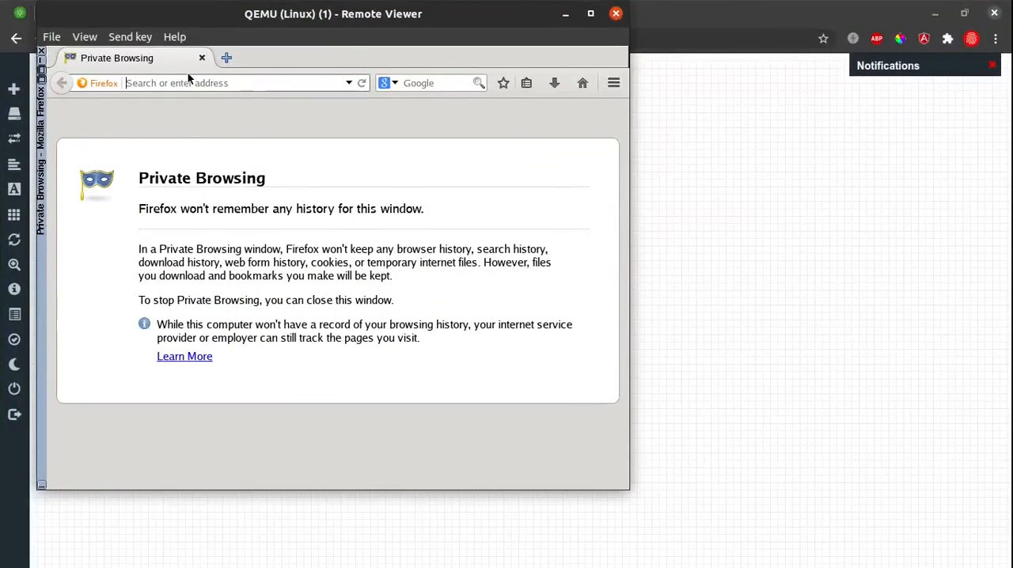
text(10.1.1.1)
key(Return)
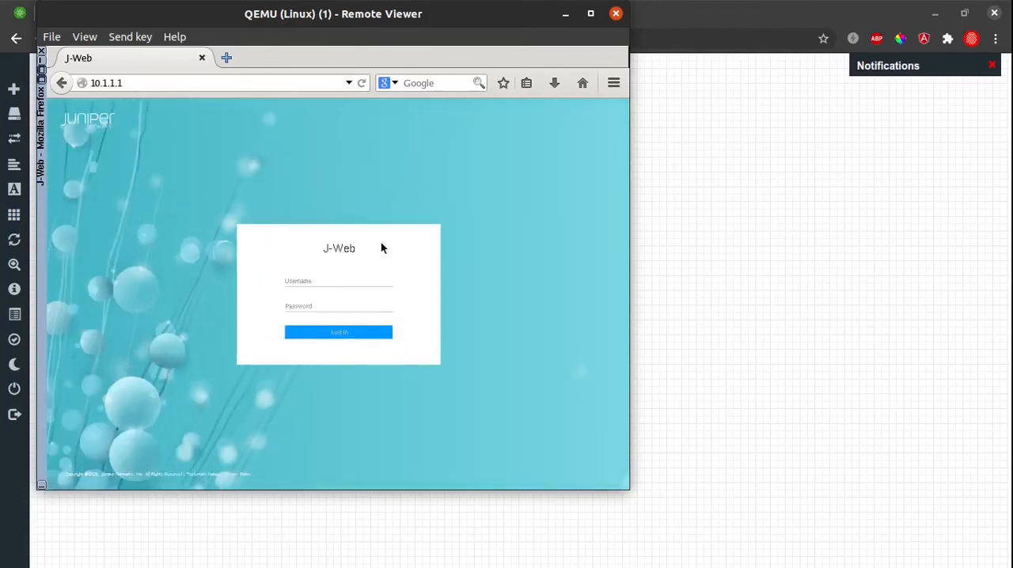
Maximize the remote viewer and fill in the J-Web login form with username root and the account password.
click(591, 14)
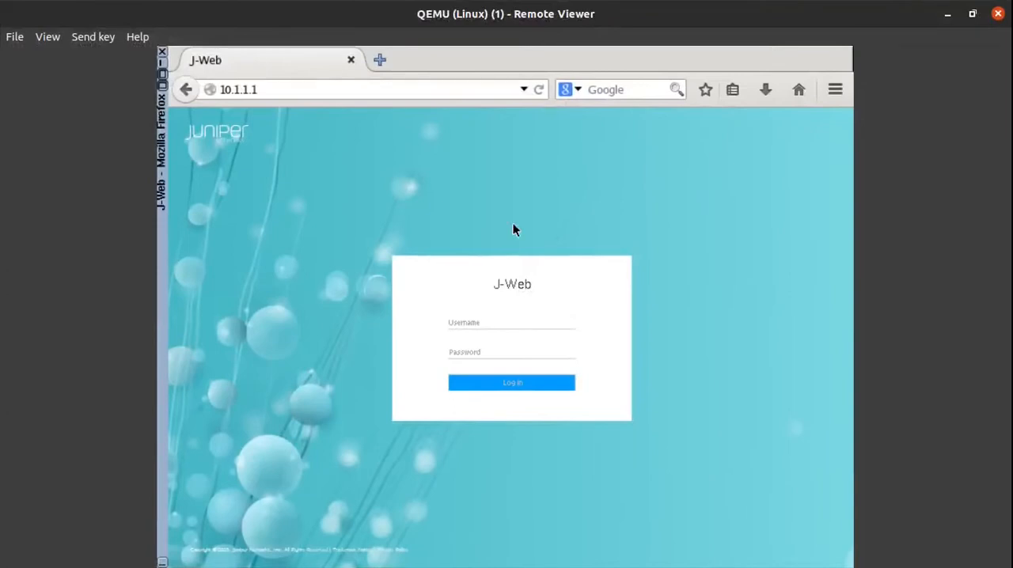
click(487, 329)
text(root)
scroll(462, 286, up, 3)
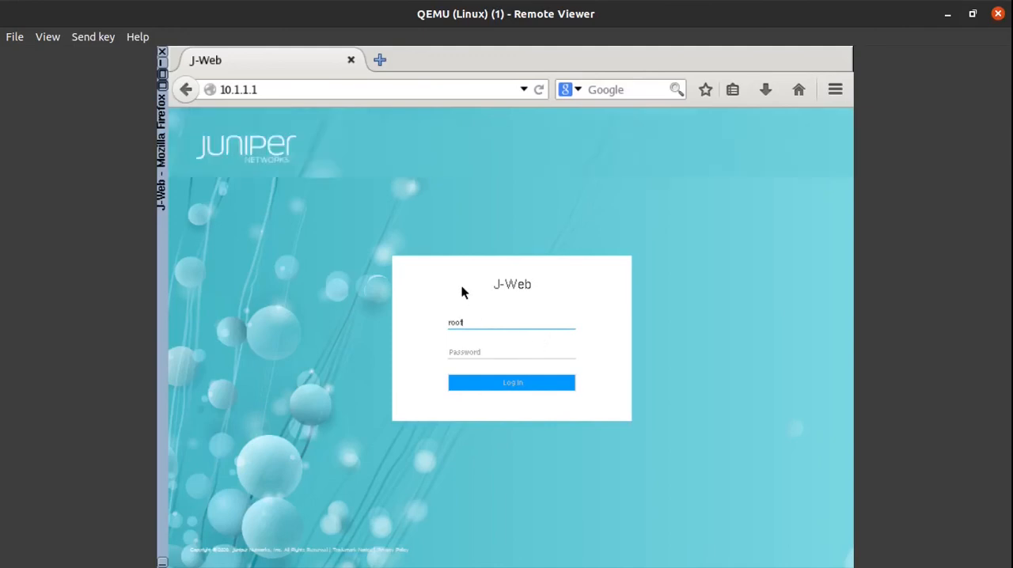
click(604, 369)
click(592, 357)
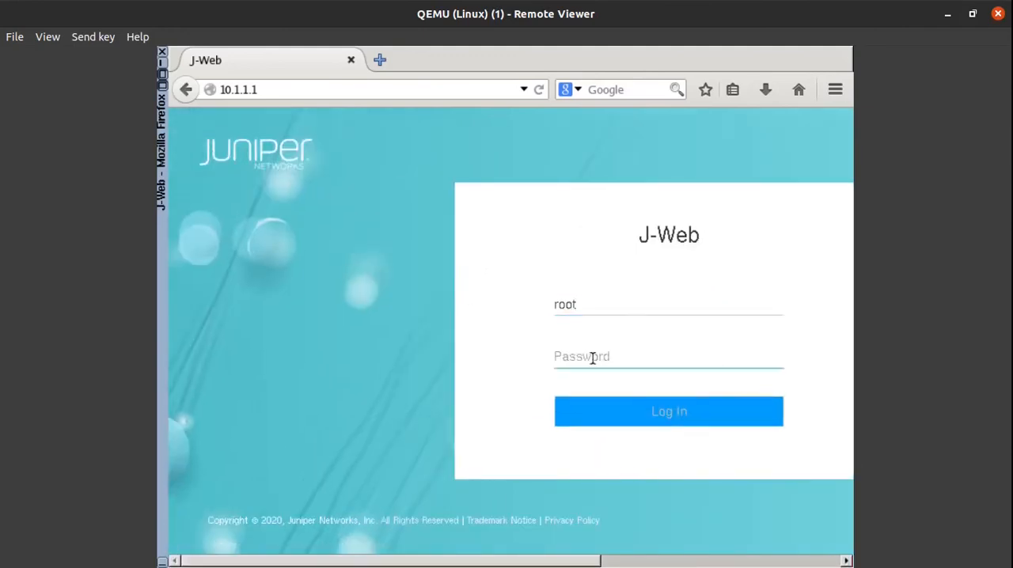
text(juniper)
scroll(628, 228, down, 2)
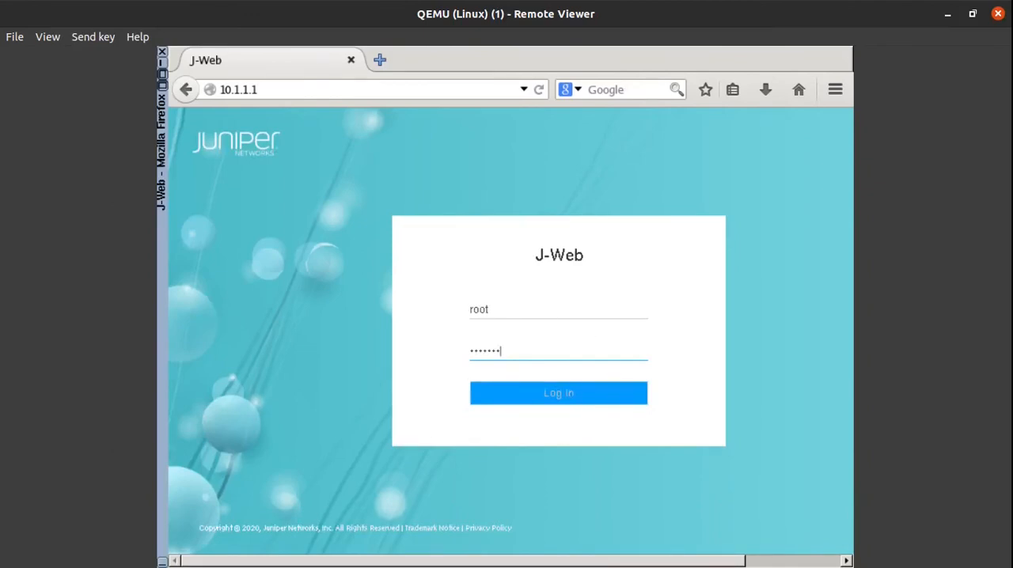
click(551, 312)
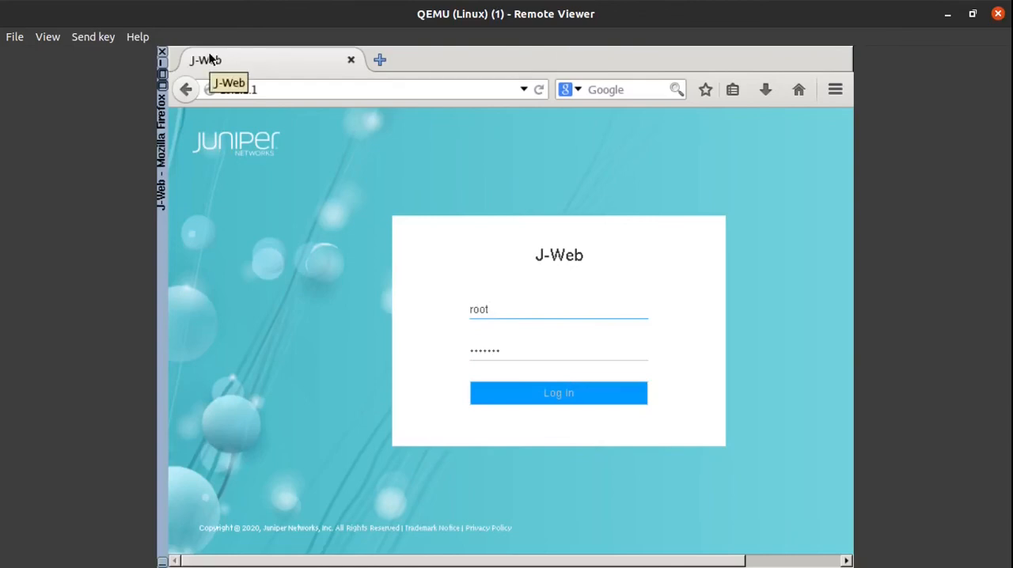
click(525, 161)
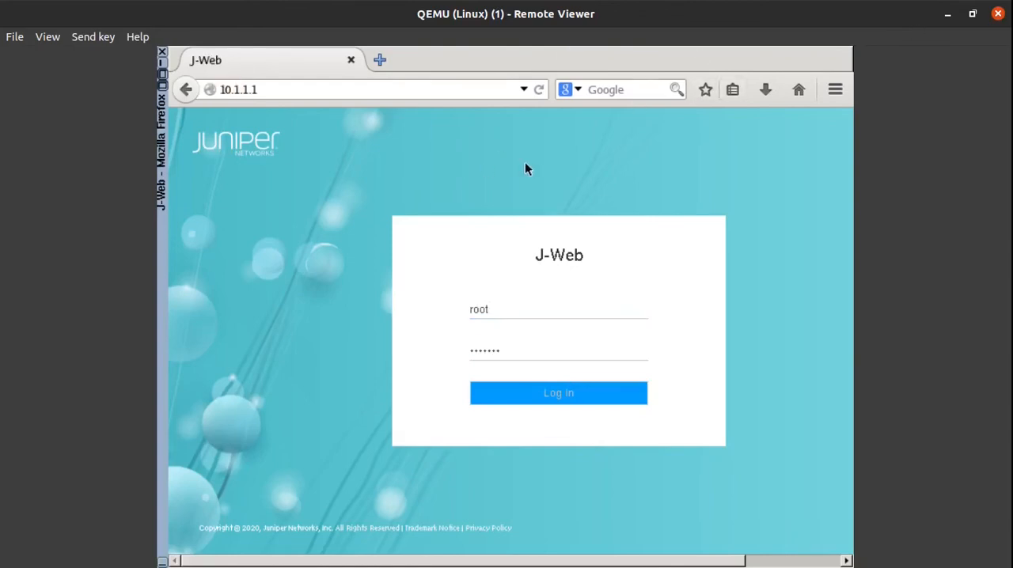
Minimize and reopen the Linux remote viewer, restore it to a floating window and enlarge that window slightly.
click(949, 14)
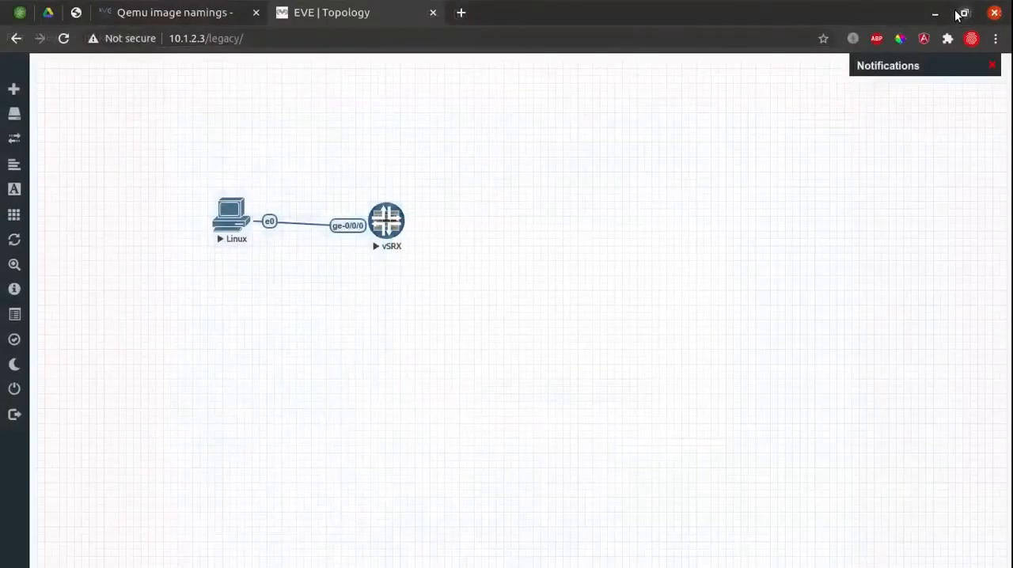
key(super)
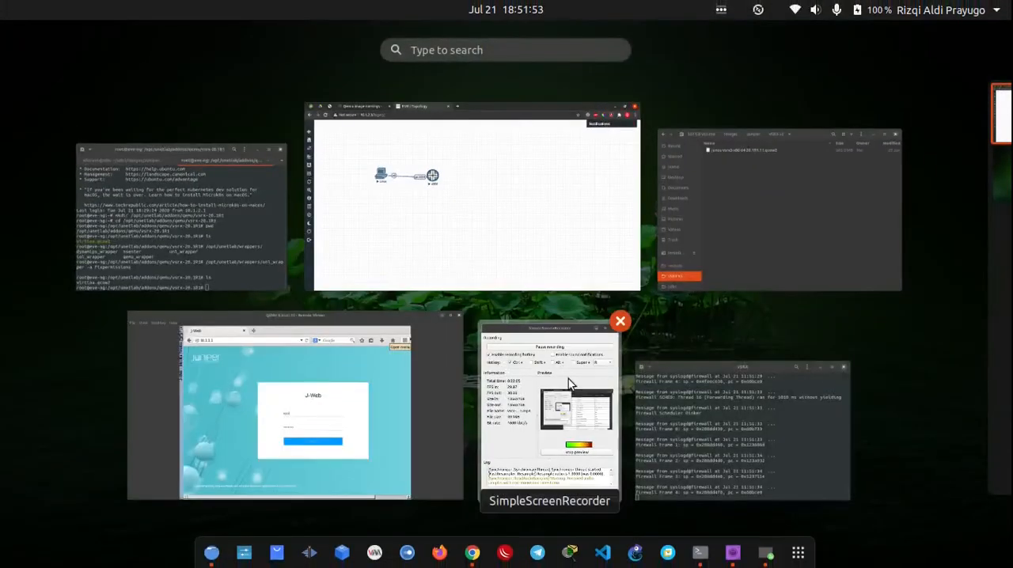
click(366, 407)
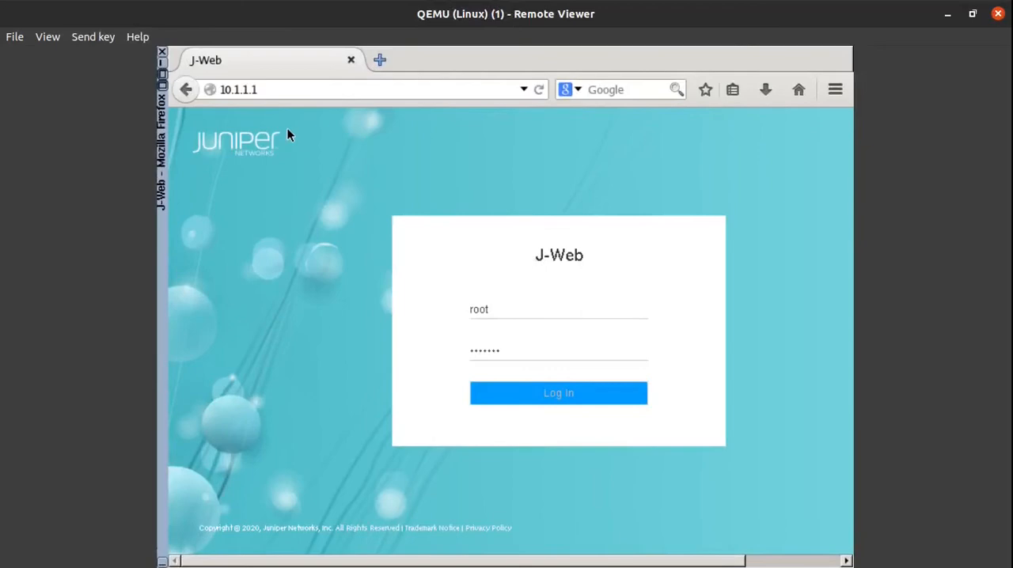
click(972, 14)
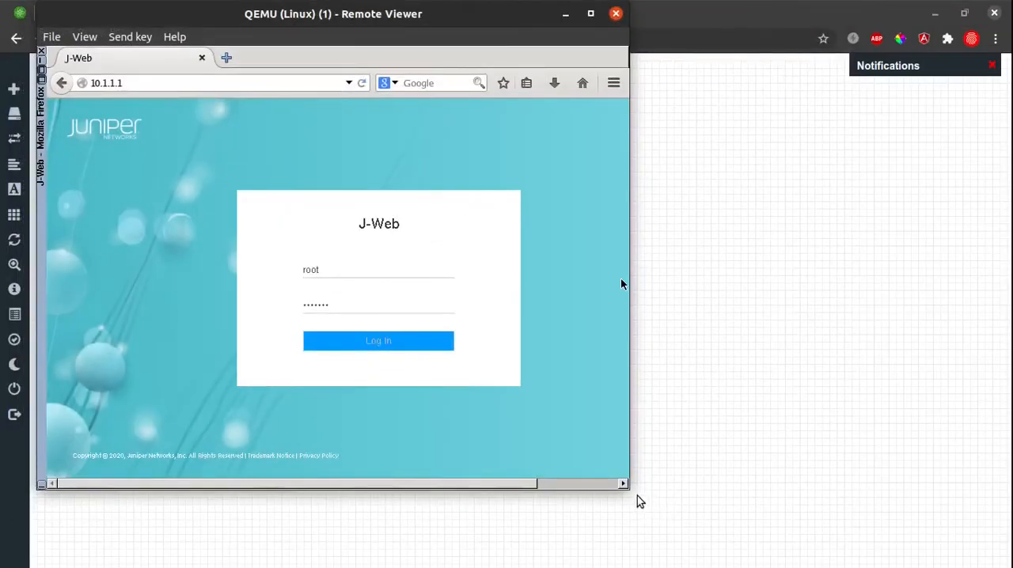
drag(627, 486, 717, 528)
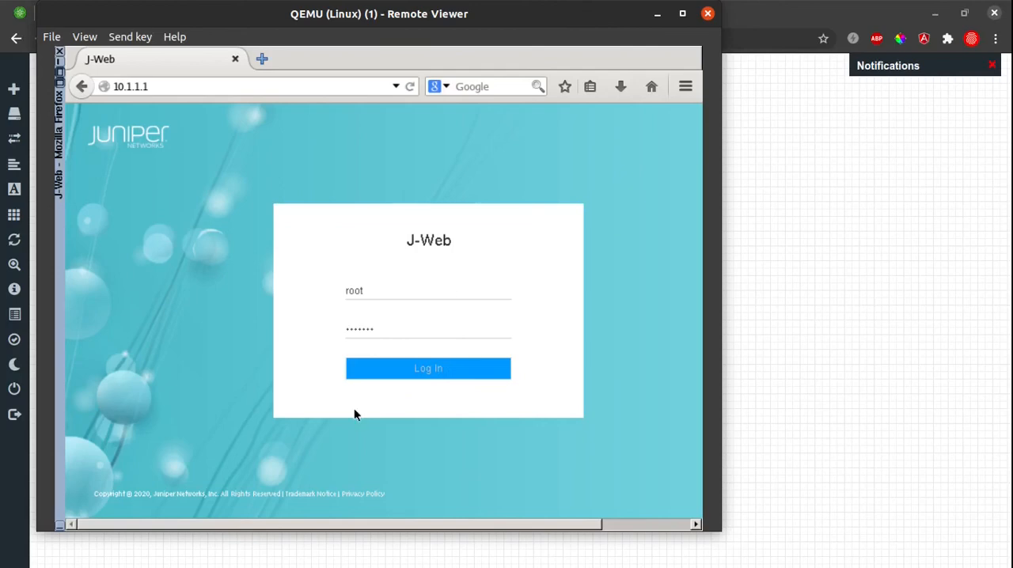
Close the Linux node's remote viewer session, confirming the closure, to return to the EVE-NG topology.
click(657, 14)
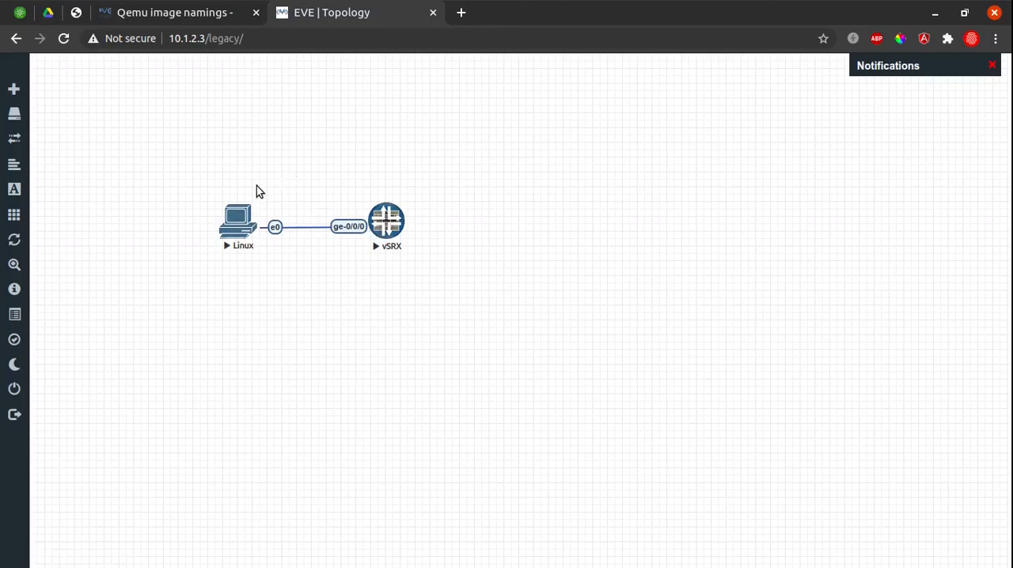
key(super)
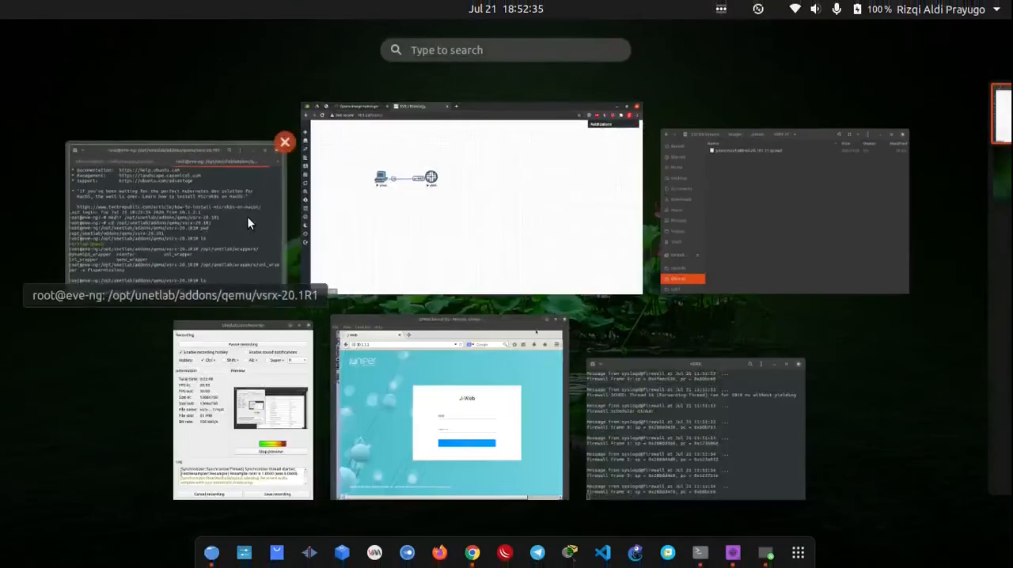
click(442, 369)
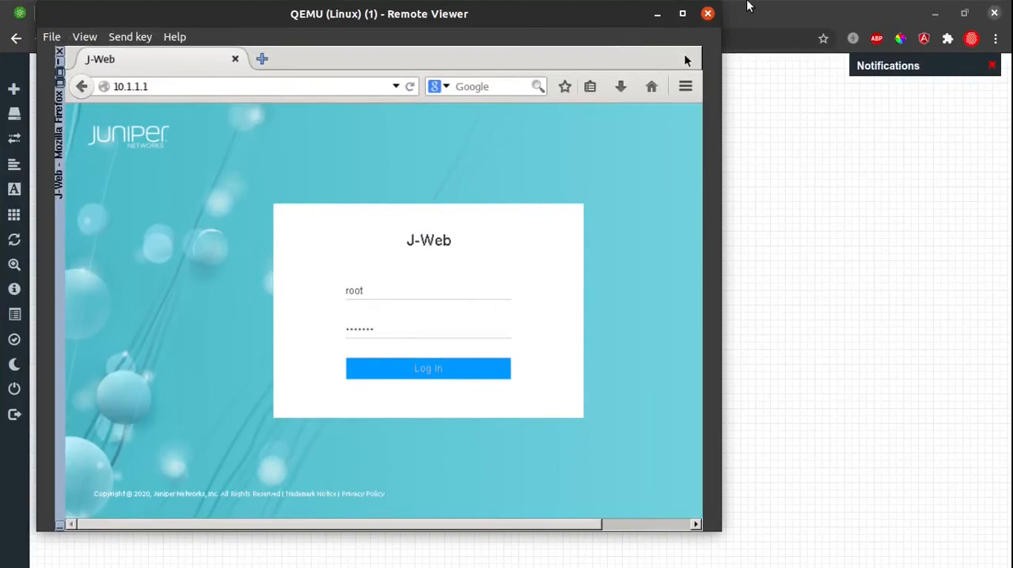
click(708, 13)
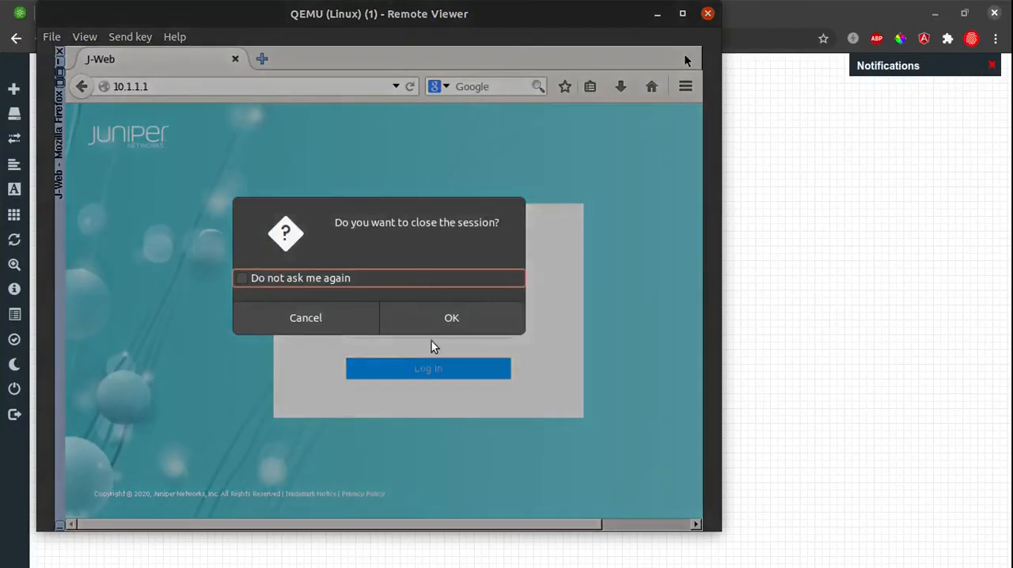
click(443, 326)
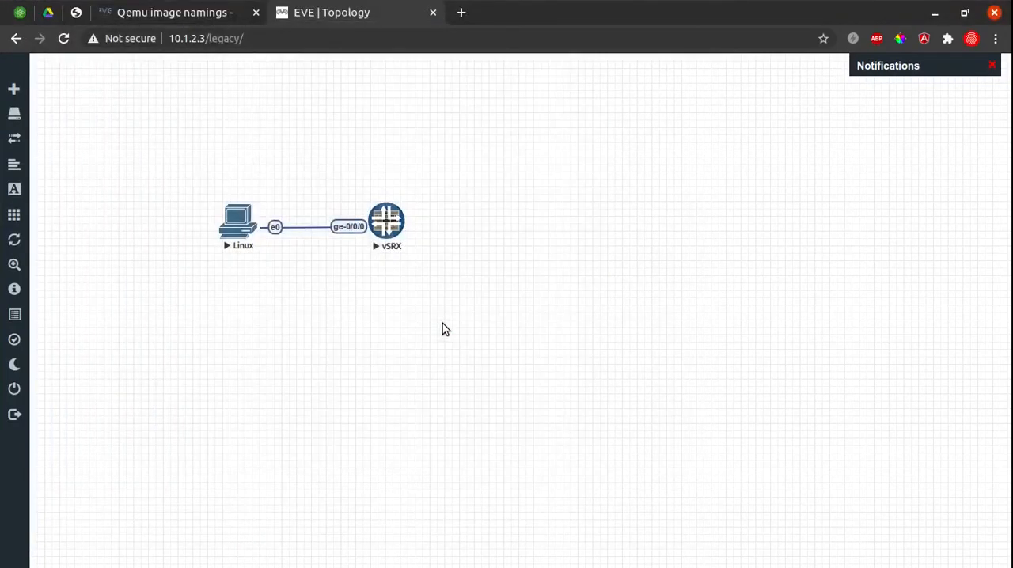